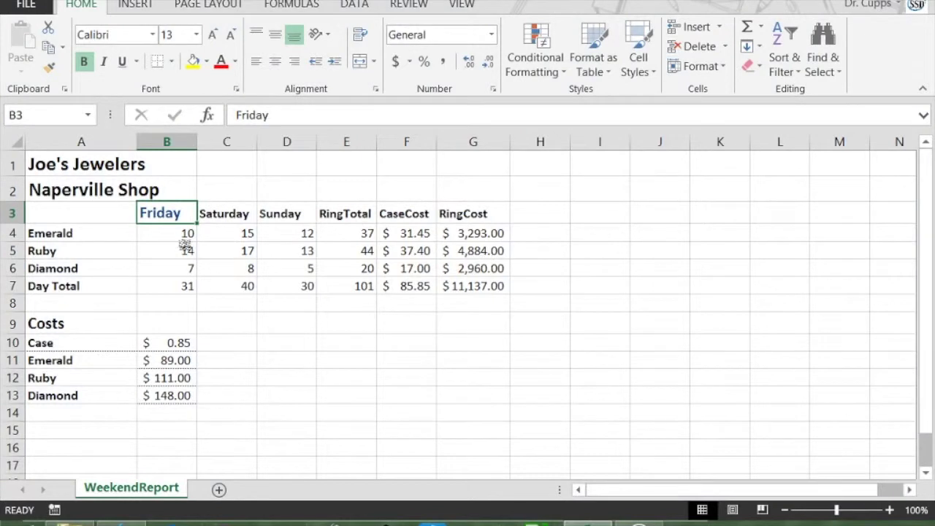
Copy the Friday heading's formatting onto the column headings from Saturday through RingCost
click(49, 68)
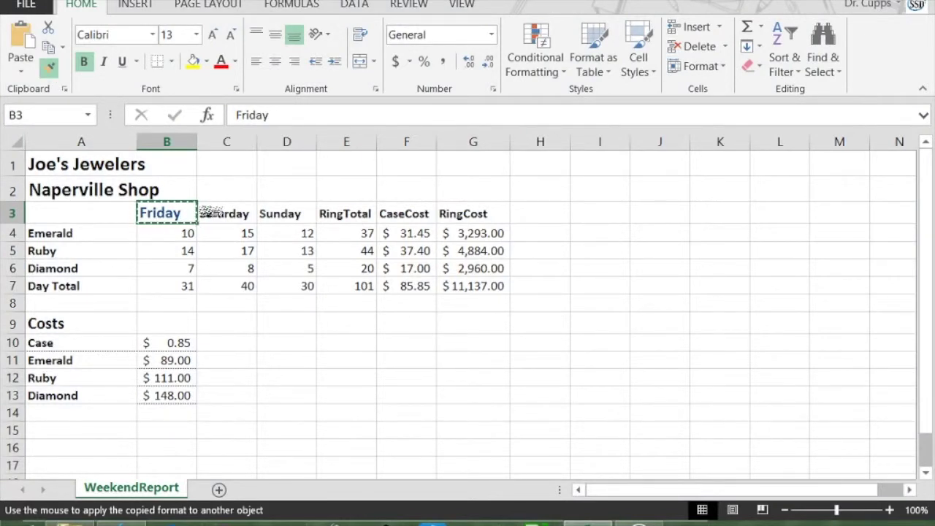
mouse_move(212, 214)
mouse_down()
mouse_move(472, 214)
mouse_move(462, 213)
mouse_up()
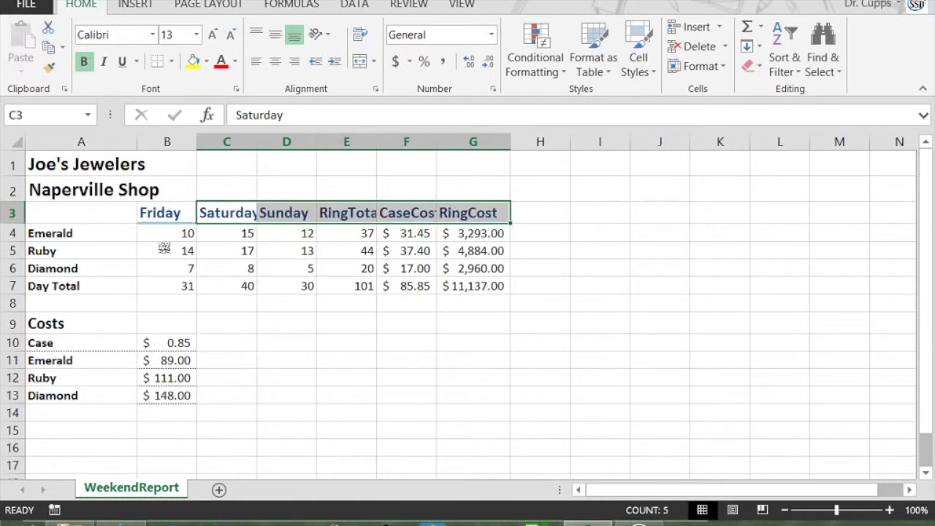
click(367, 251)
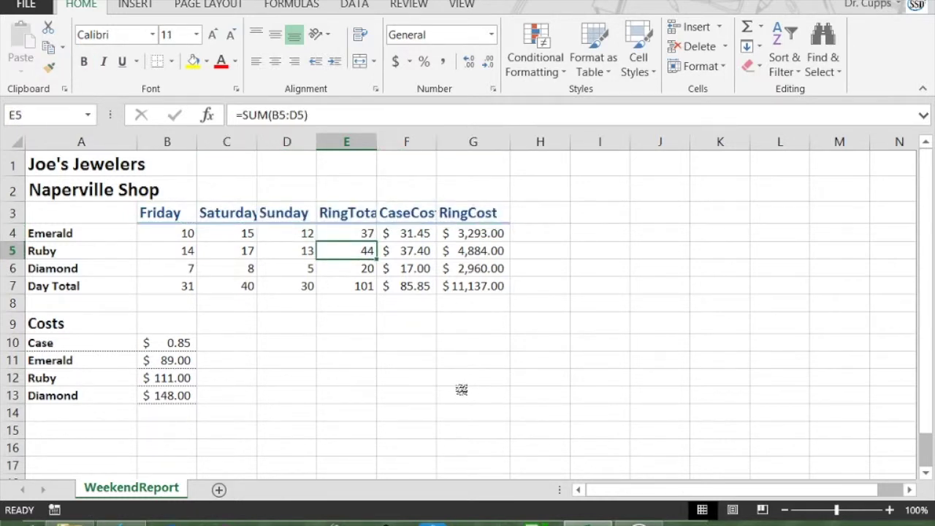
Undo the formatting copied across the column headings and the style on the Friday heading
key(ctrl+z)
key(ctrl+z)
click(461, 389)
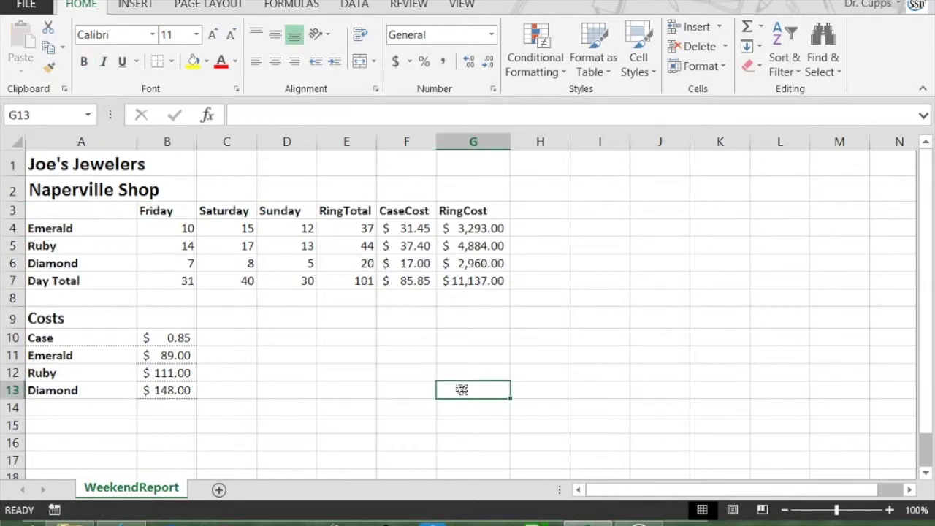
Apply the Title cell style to the Joe's Jewelers text in cell A1
click(80, 165)
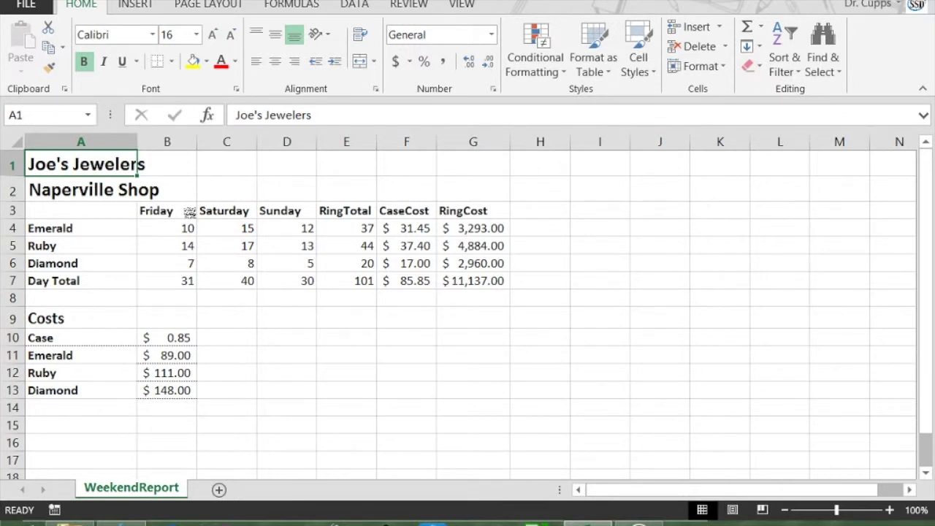
click(638, 57)
click(752, 224)
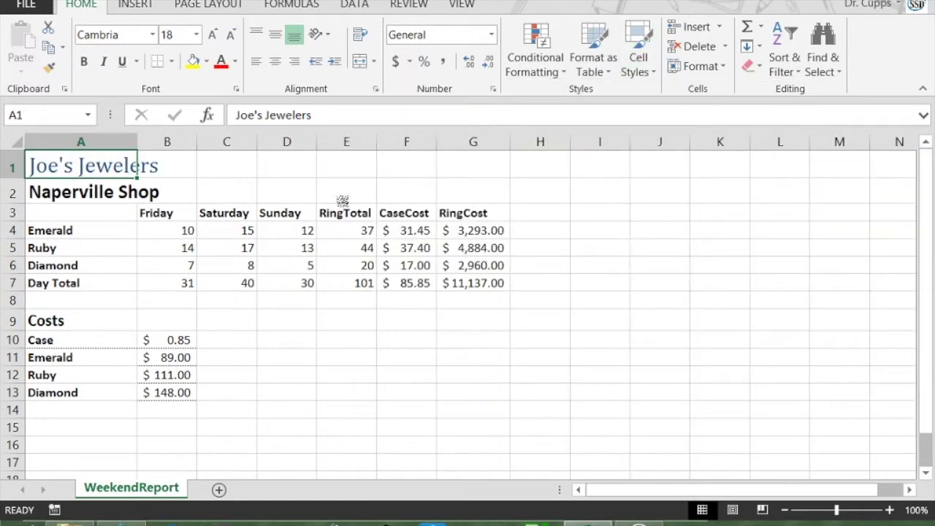
Apply the Heading 1 cell style to the Naperville Shop subtitle in cell A2
click(52, 201)
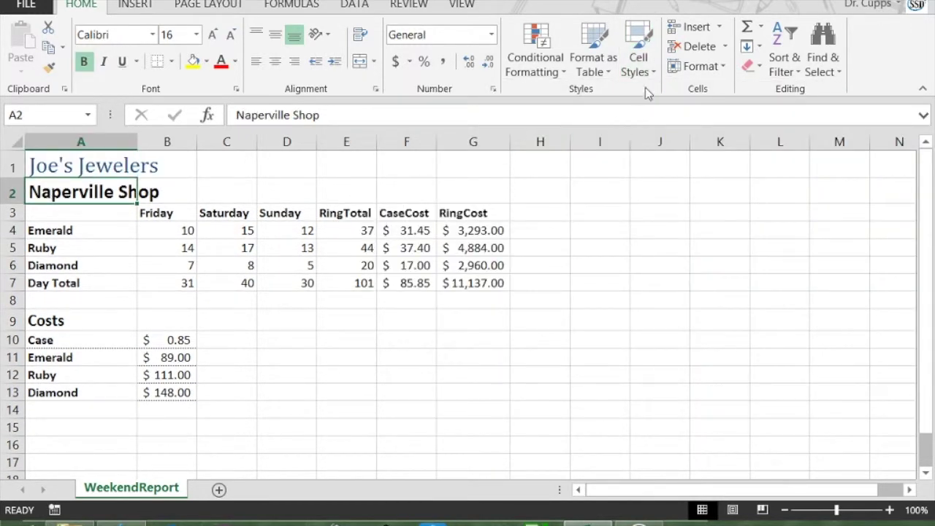
click(640, 58)
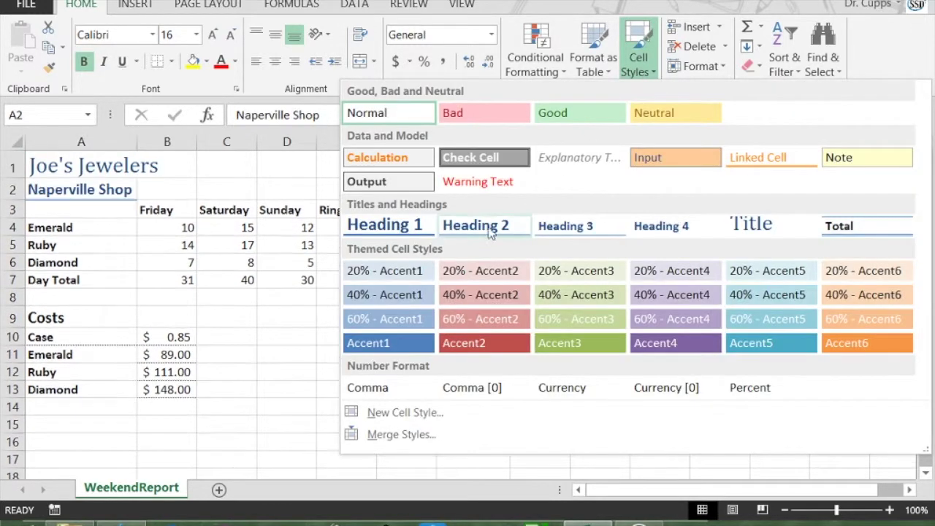
click(418, 226)
Apply the Heading 3 cell style to the column headings in B3:G3
drag(166, 213, 476, 212)
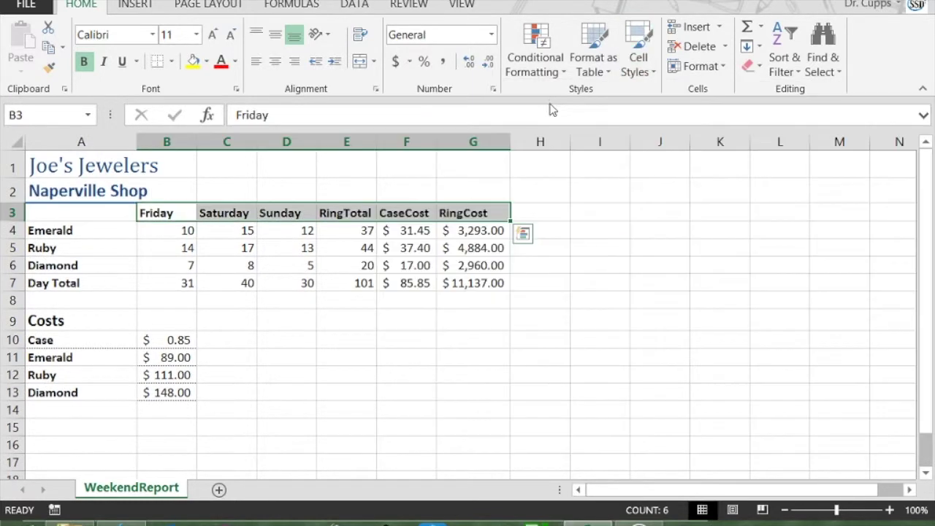
click(636, 65)
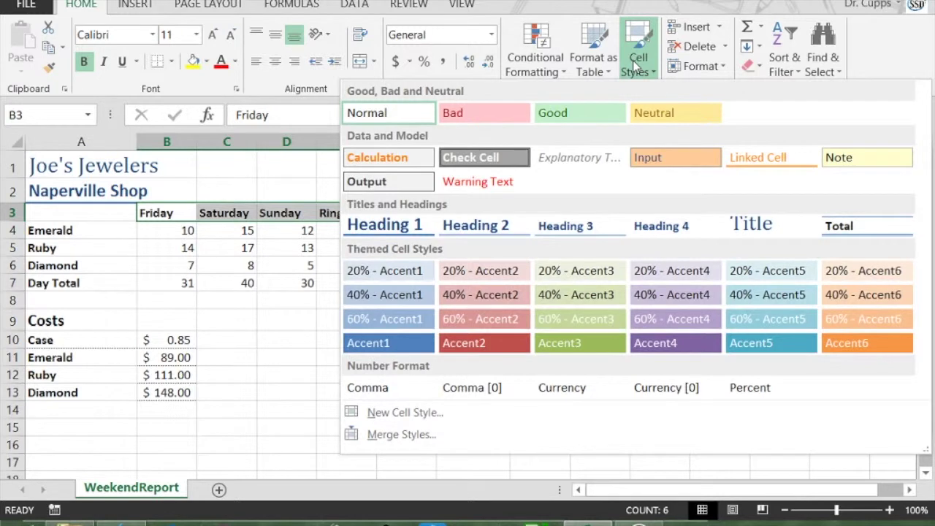
click(661, 225)
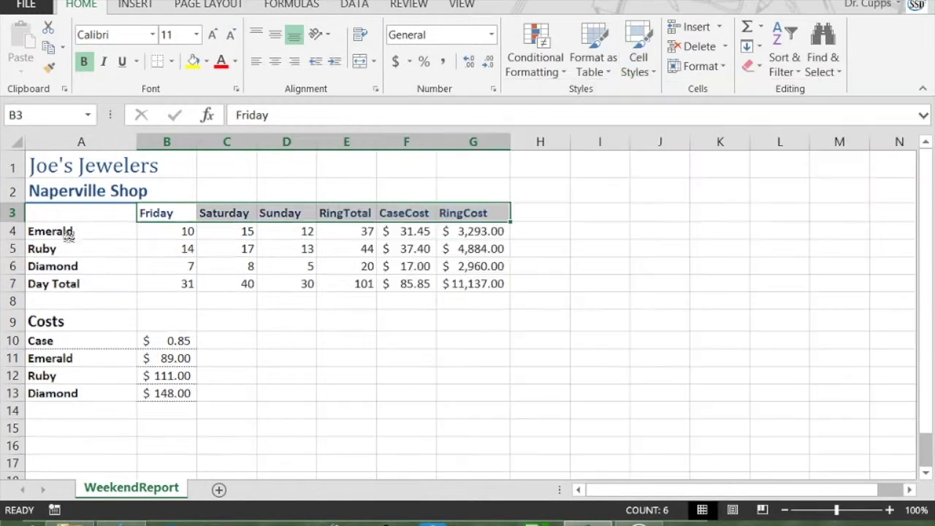
Apply the Heading 4 cell style to the row labels in A4:A7 and A10:A13 together
drag(71, 232, 72, 285)
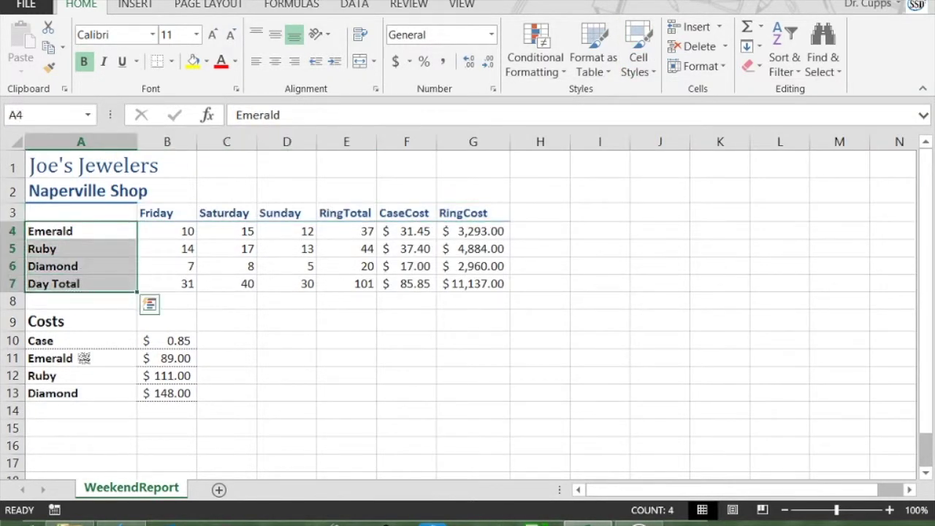
ctrl+click(65, 394)
drag(64, 395, 57, 341)
click(637, 68)
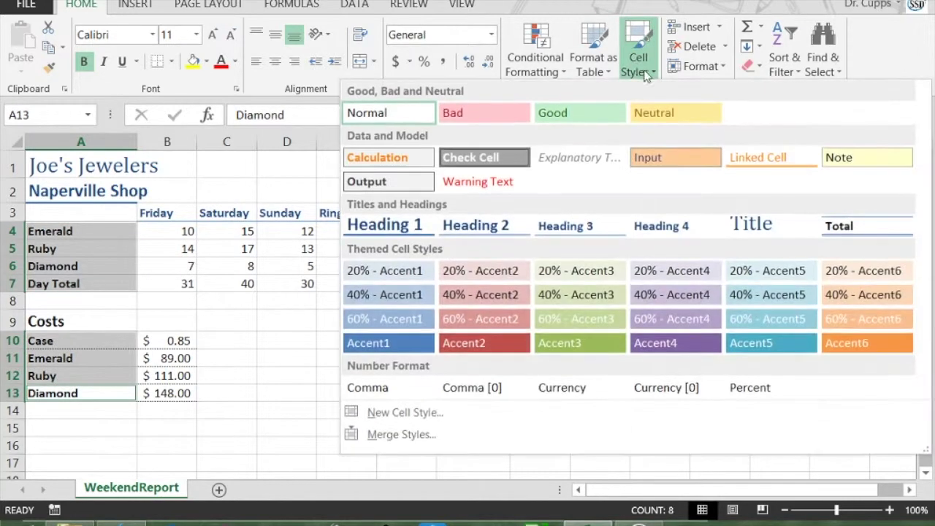
click(655, 228)
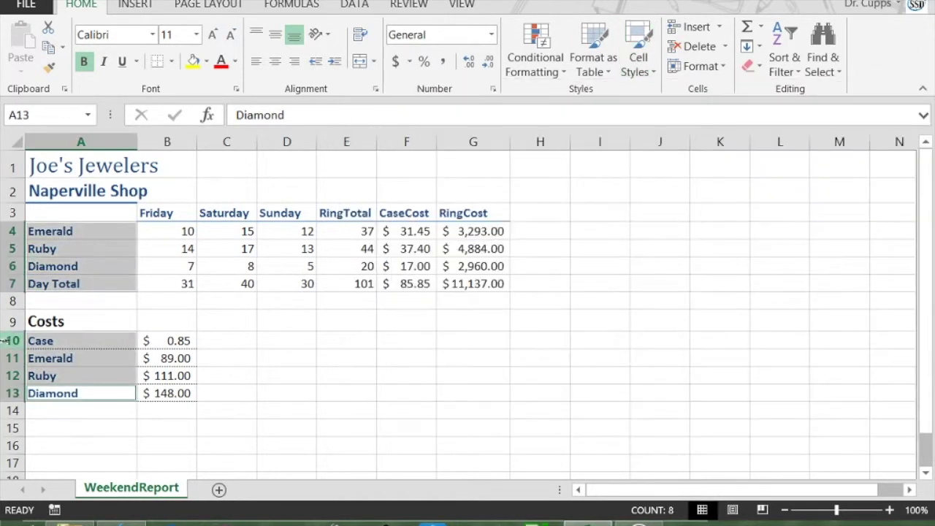
Apply the Heading 1 cell style to the Costs heading in cell A9
click(71, 327)
click(634, 63)
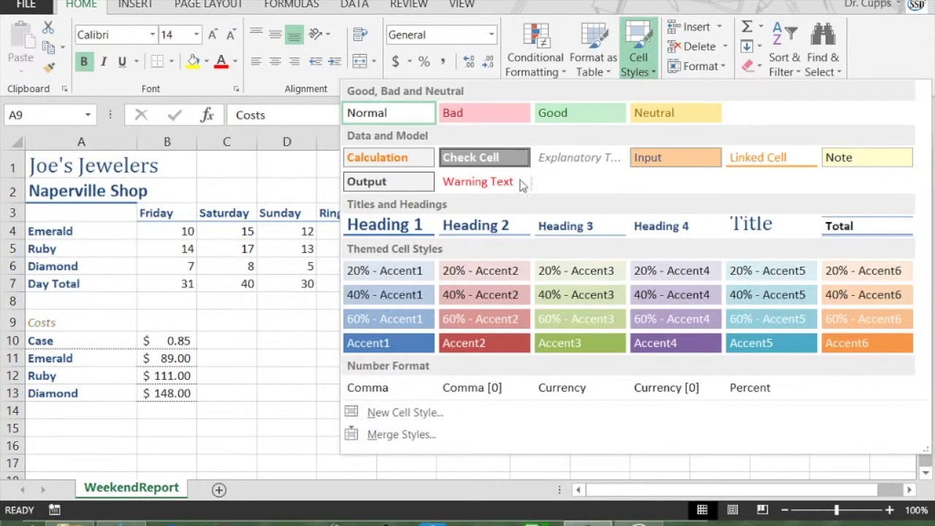
click(420, 228)
click(266, 301)
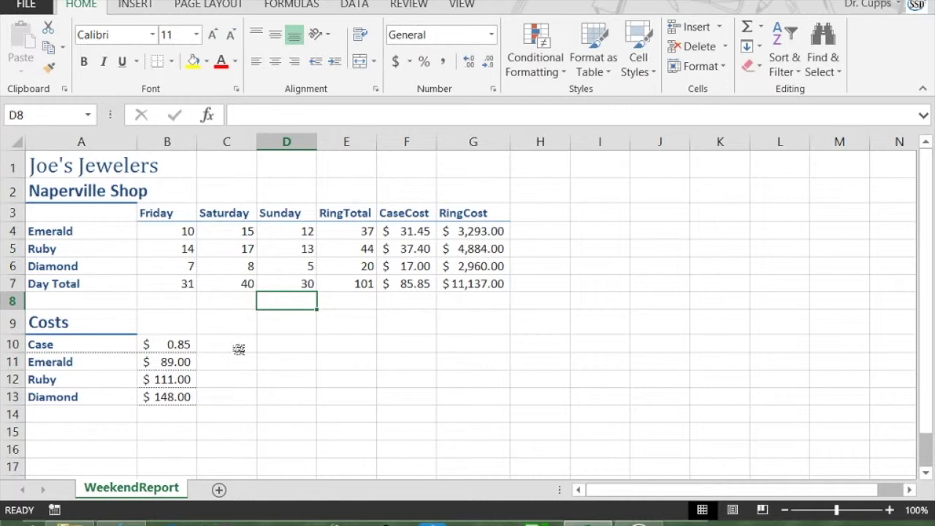
click(366, 363)
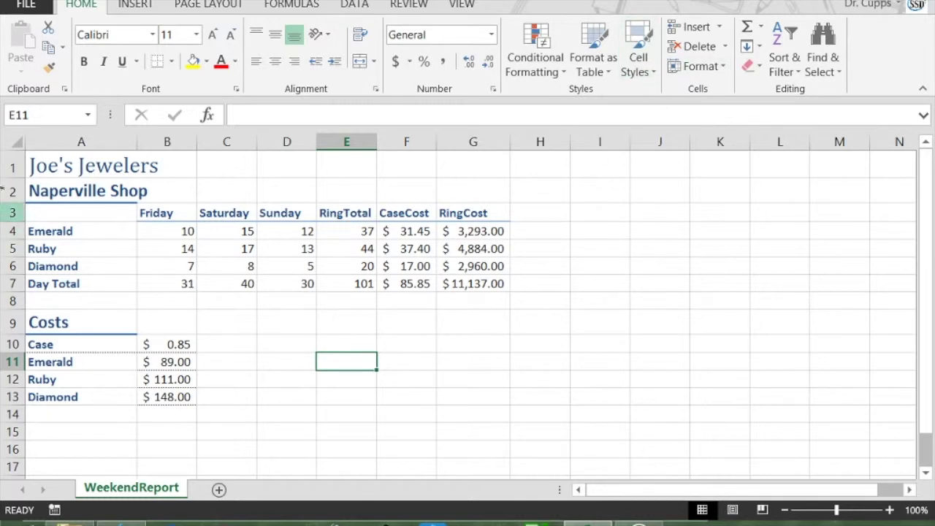
Apply the Facet theme to the workbook
click(201, 7)
click(20, 55)
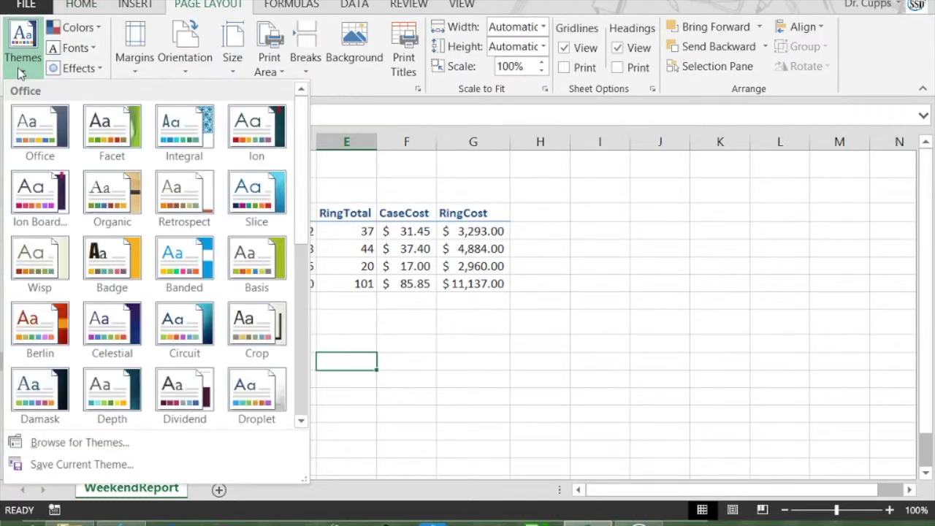
click(101, 126)
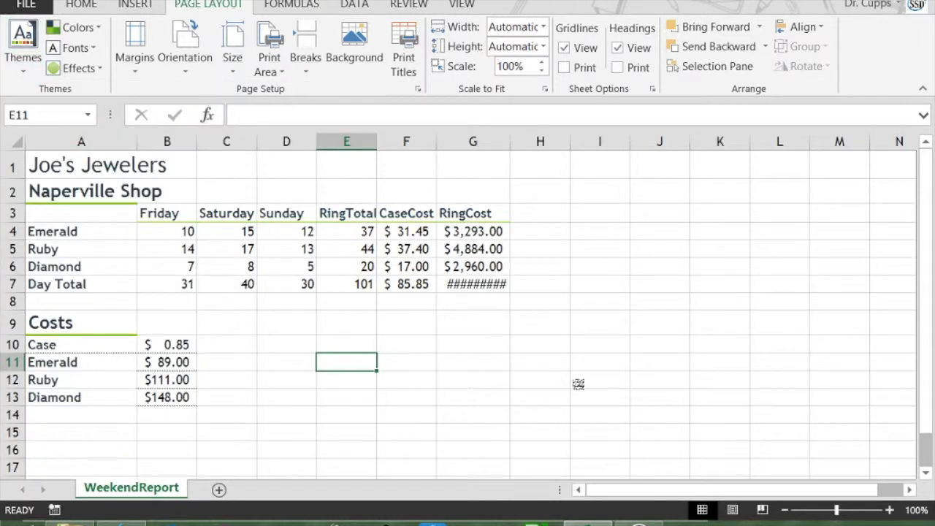
Widen the RingCost column so its Day Total amount fits, and select cell G7
drag(510, 141, 538, 156)
click(457, 329)
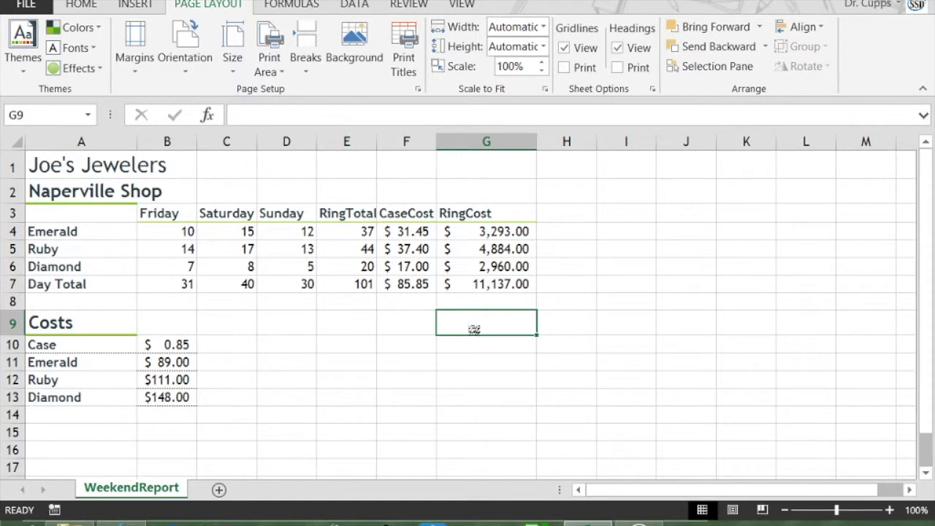
click(481, 284)
Review the available cell styles in the Facet theme's colors and fonts without applying one
click(79, 6)
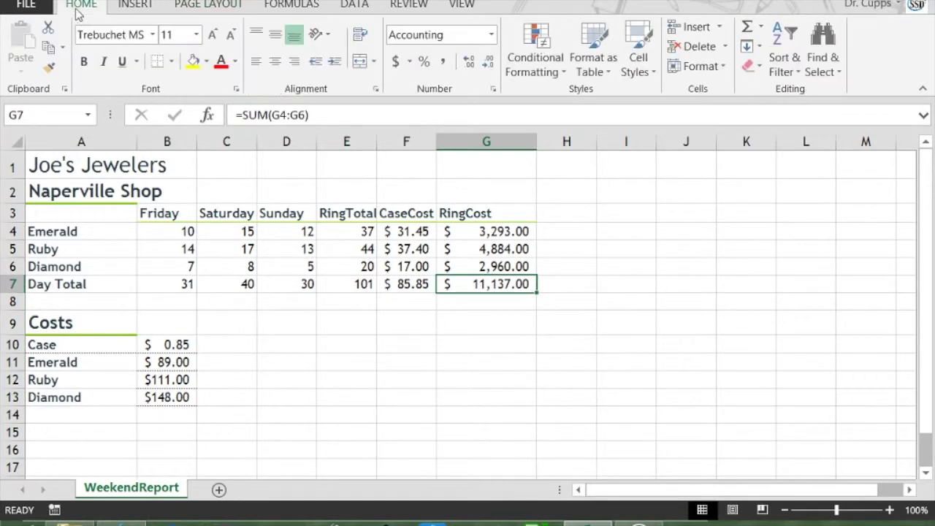
click(637, 65)
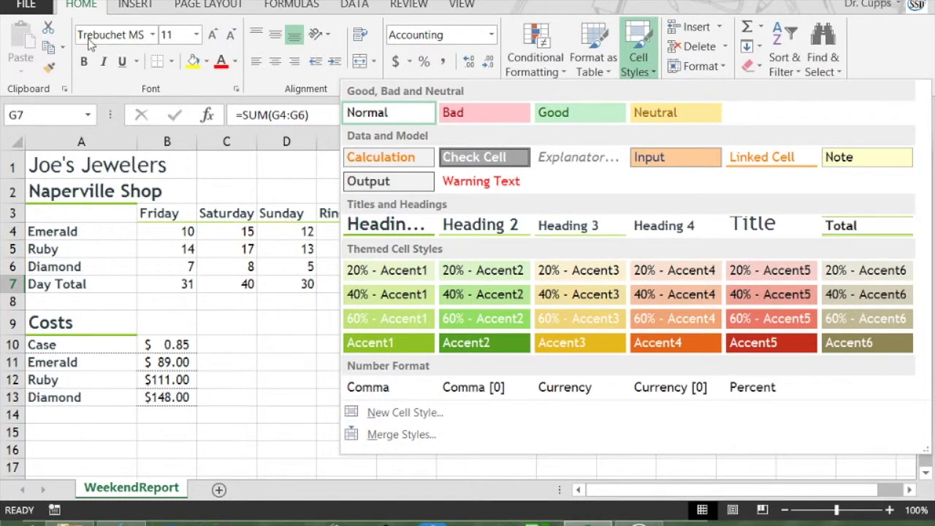
click(233, 280)
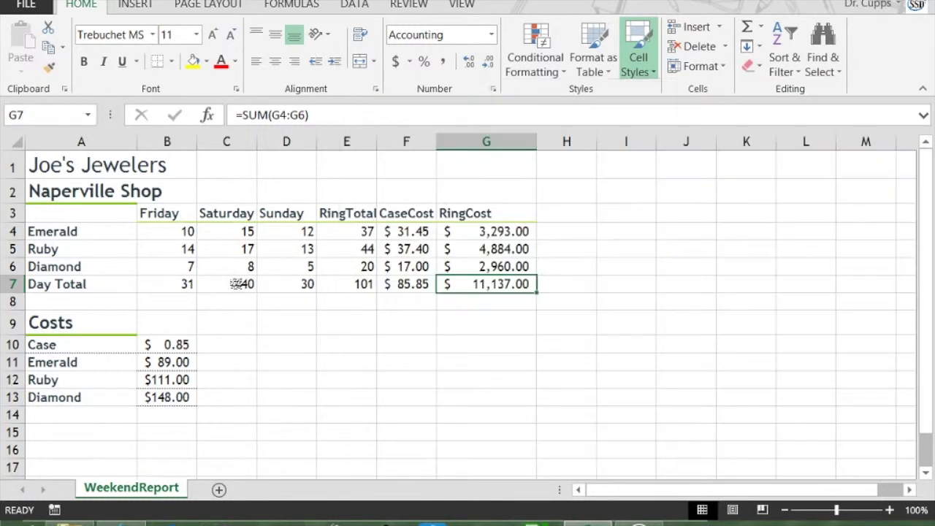
Change the workbook theme to Circuit
click(200, 6)
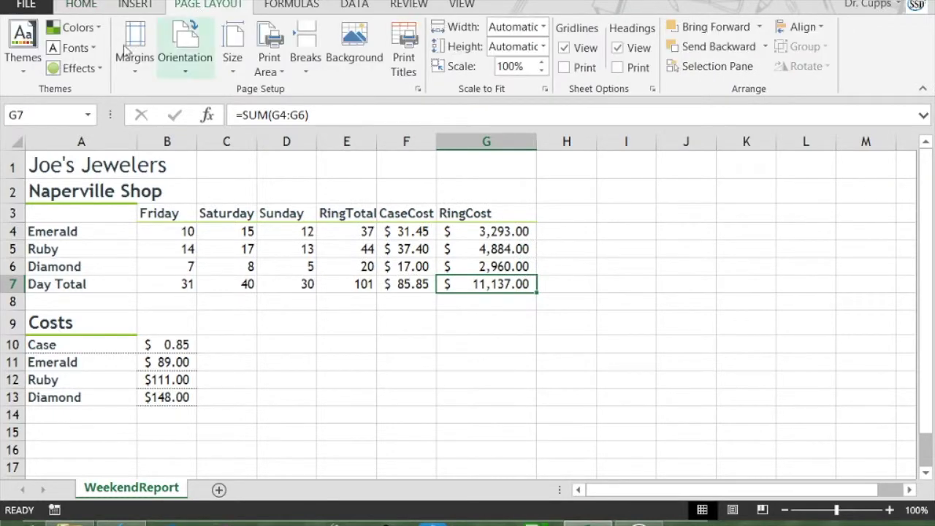
click(23, 46)
click(170, 330)
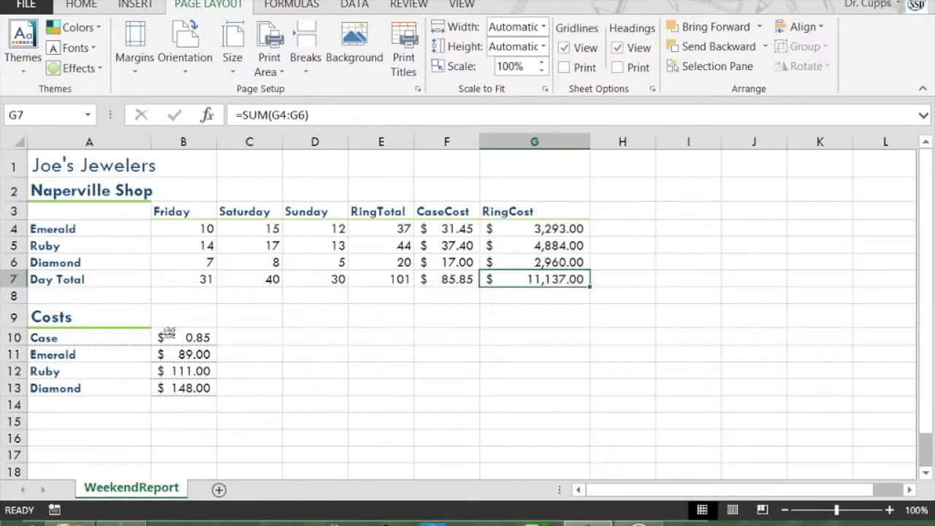
click(87, 10)
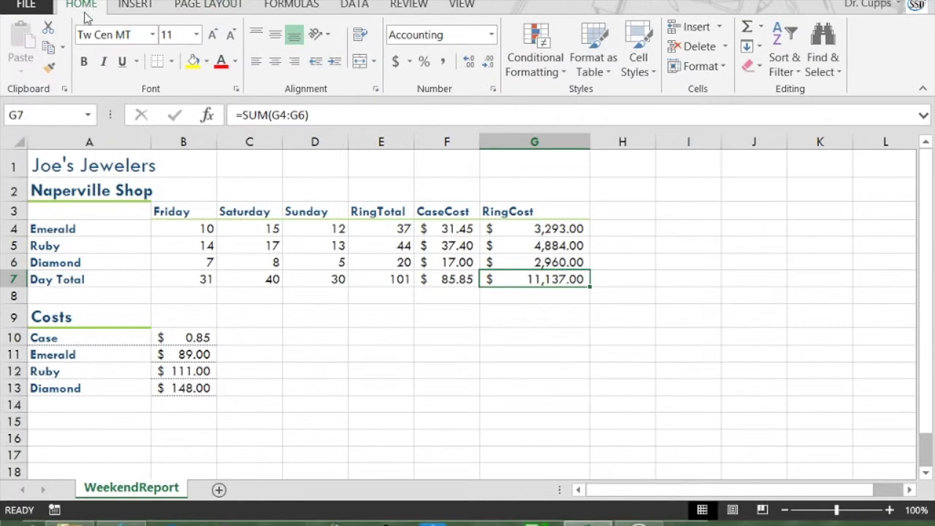
click(435, 369)
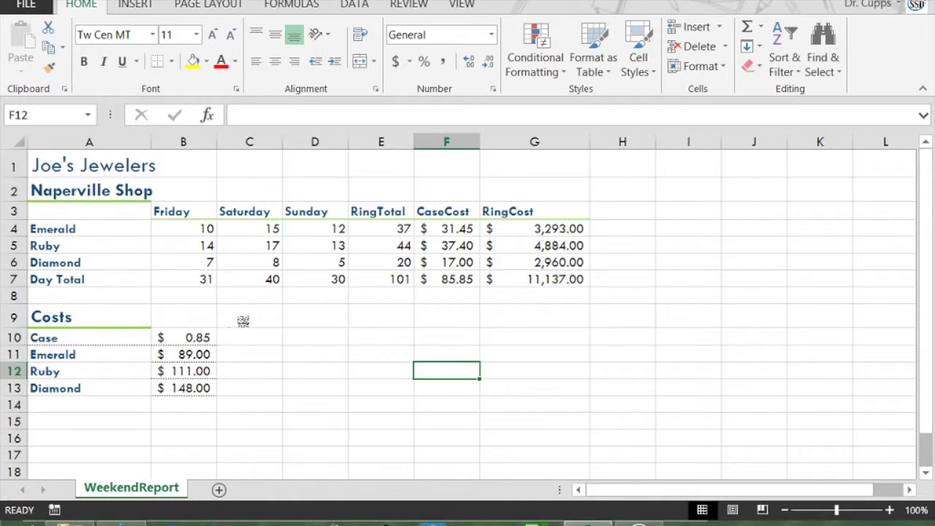
Enter "flag" in cell C10 and format it in italic red text with a yellow fill
click(253, 336)
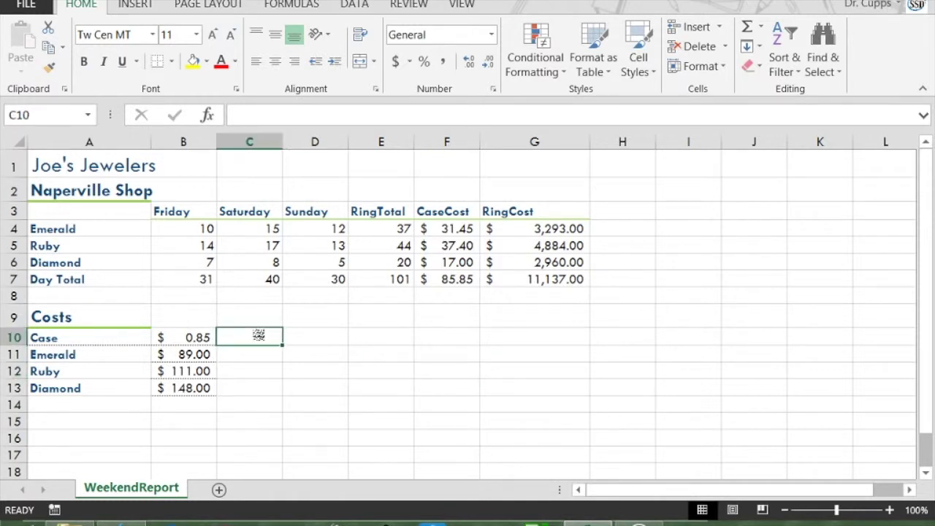
text(flag)
key(Return)
click(258, 336)
key(ctrl+i)
click(221, 62)
click(193, 61)
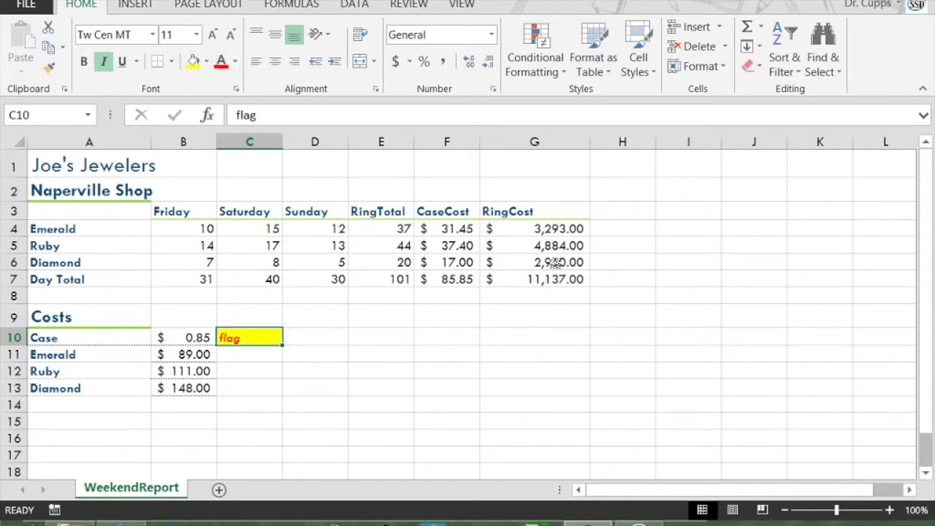
Create a new cell style named "flag" from the formatting of cell C10
click(638, 70)
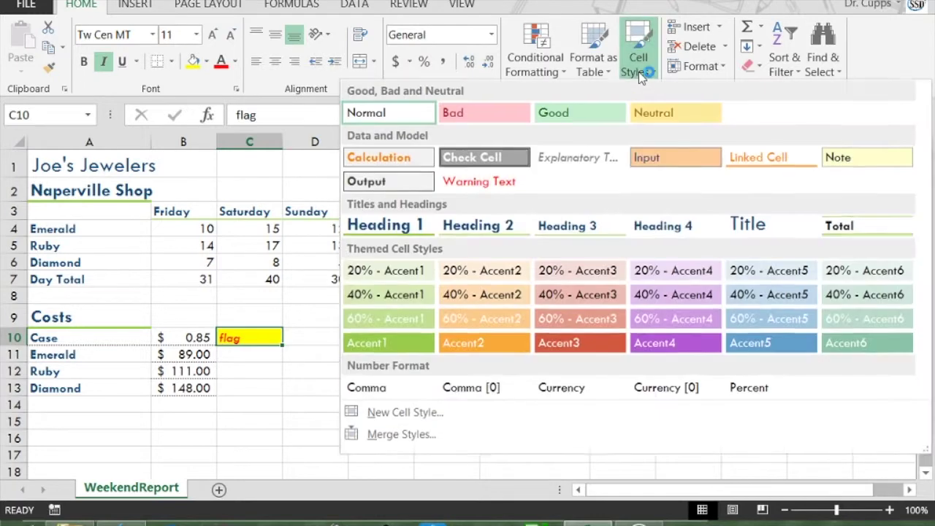
click(405, 413)
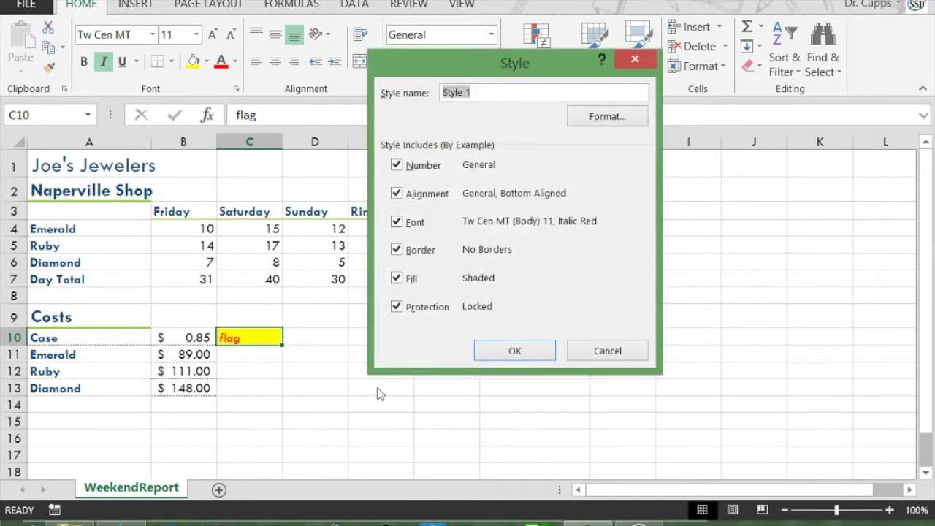
text(flag)
click(506, 352)
click(470, 382)
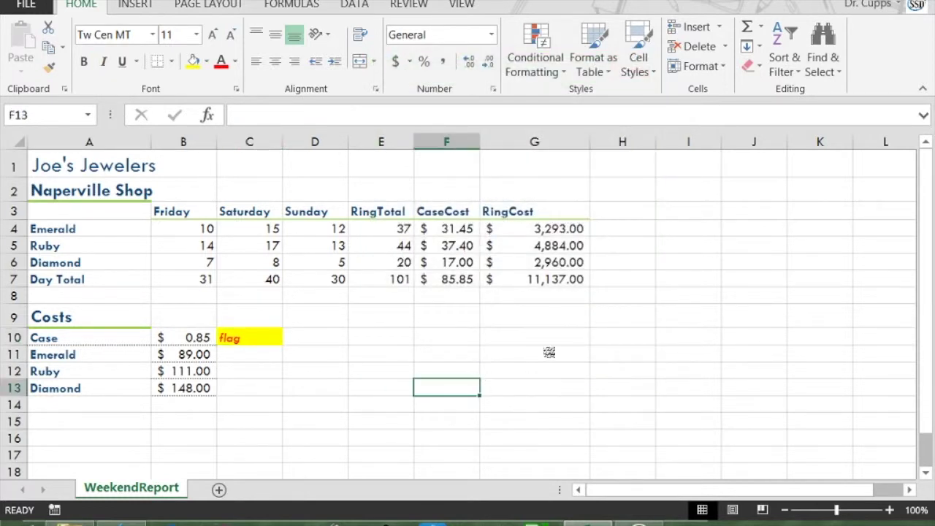
Apply the custom flag cell style to the Diamond RingCost value in cell G6
click(567, 264)
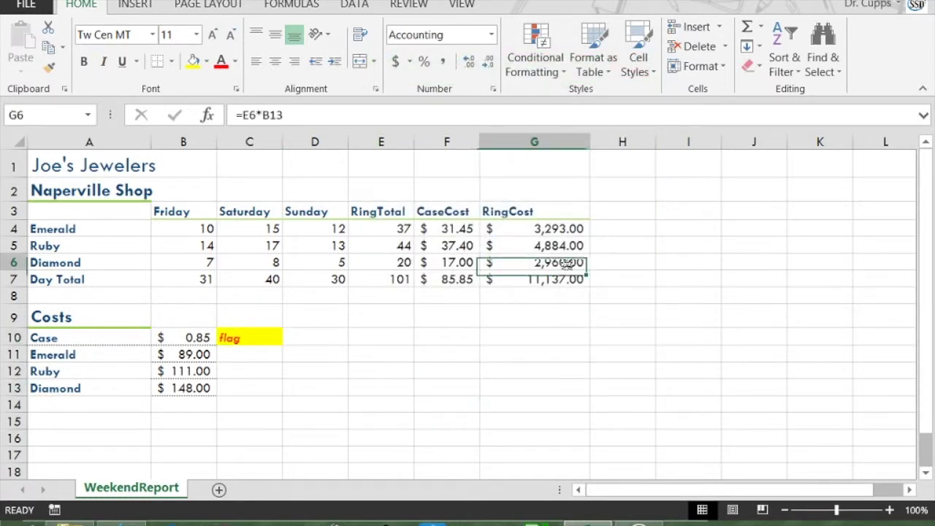
click(641, 66)
click(407, 113)
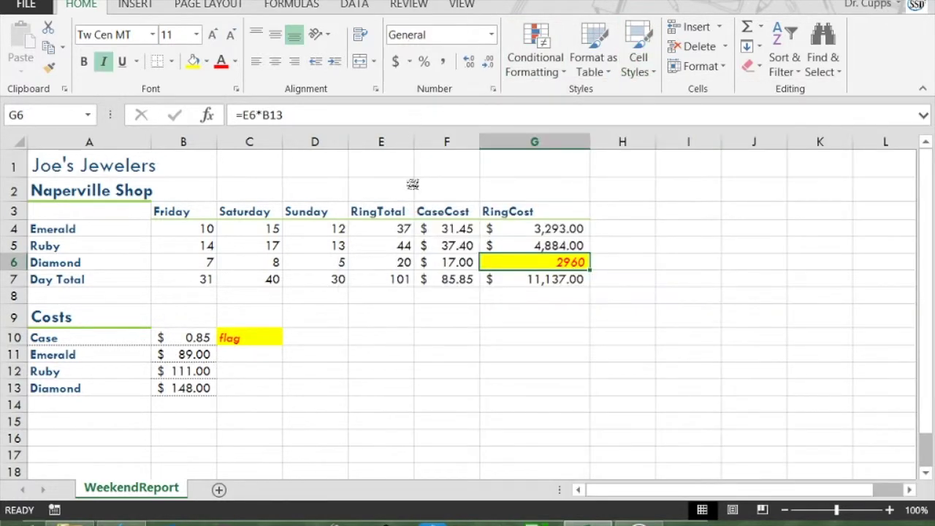
click(520, 403)
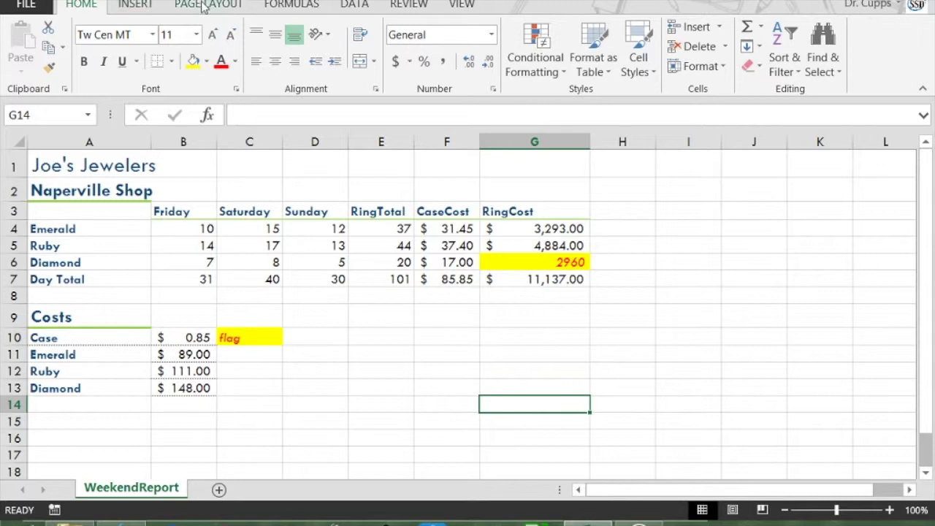
View the workbook theme gallery and its option for saving the current theme
click(205, 6)
click(23, 45)
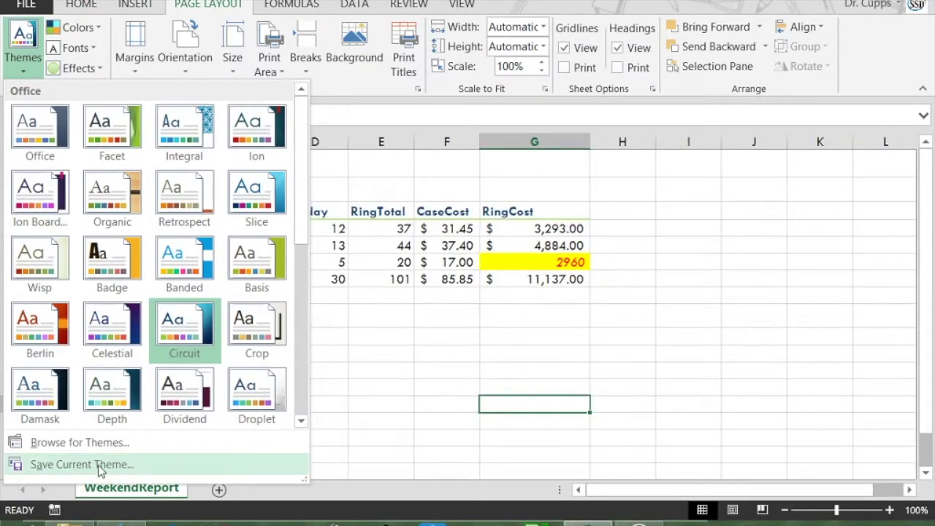
key(Escape)
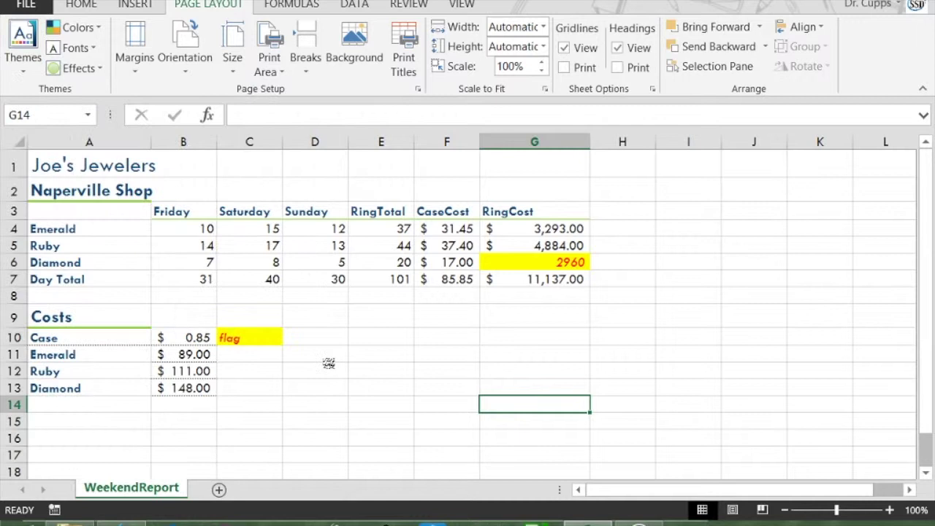
click(362, 322)
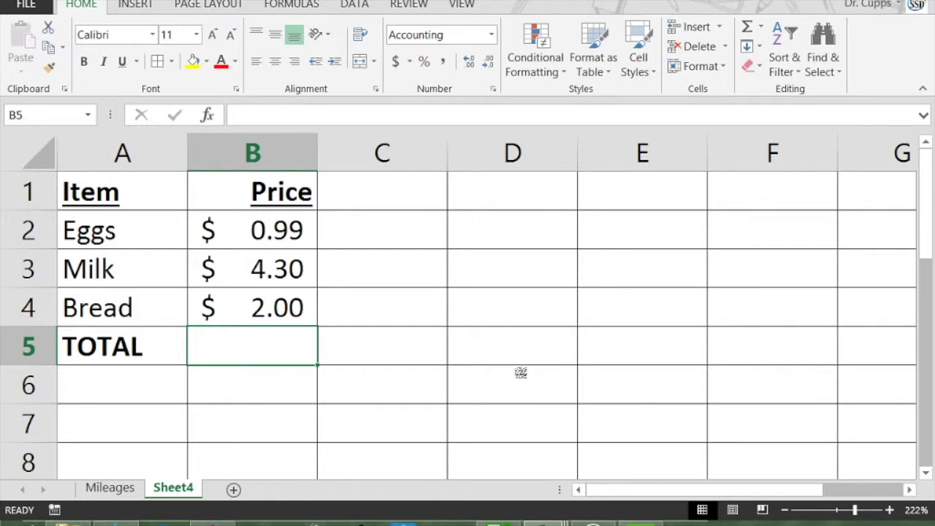
Enter the formula =B2+C2 in the TOTAL price cell B5 on Sheet4
text(=)
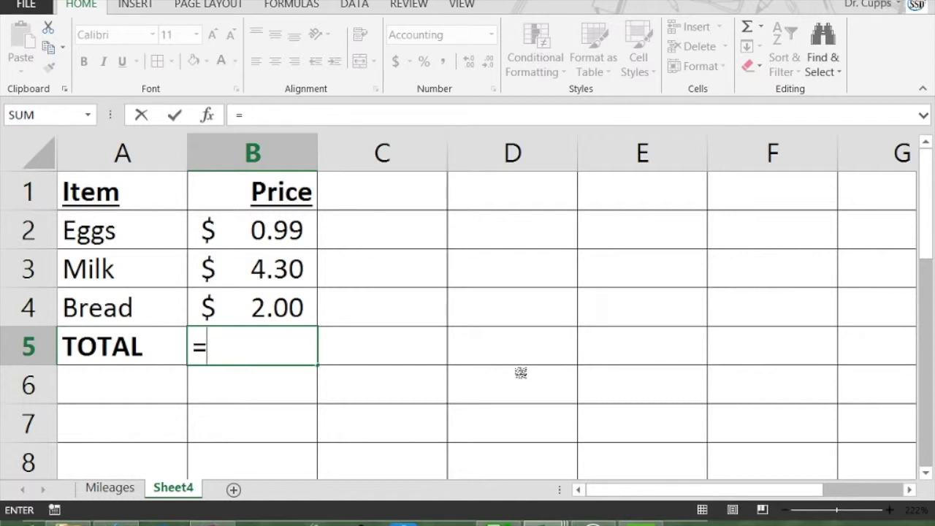
text(b2)
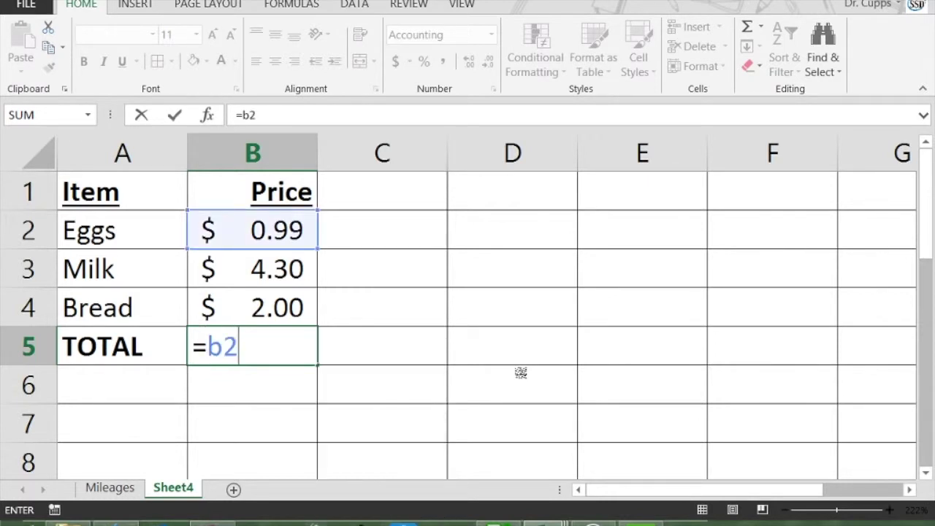
text(_)
key(BackSpace)
text(+c2)
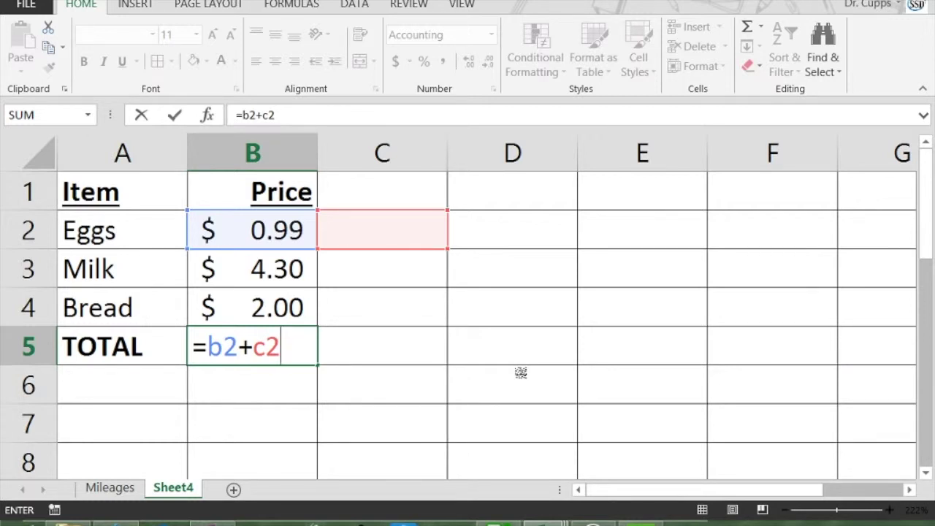
key(Return)
key(Up)
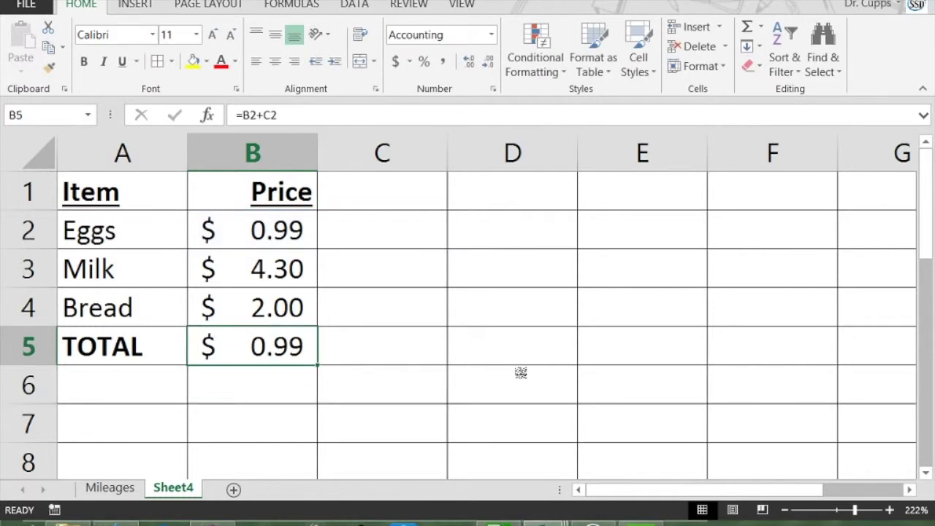
Change the TOTAL formula in cell B5 to =B2+B4
double_click(296, 348)
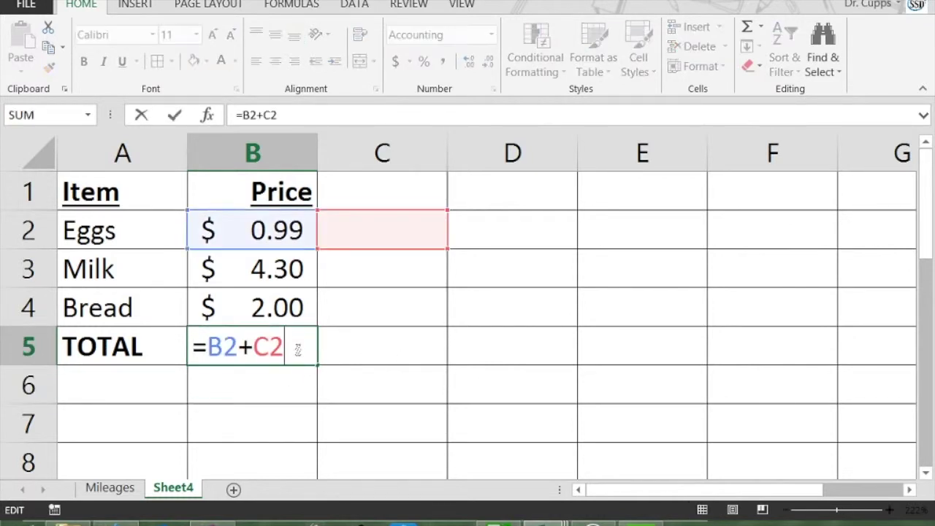
key(BackSpace)
key(BackSpace)
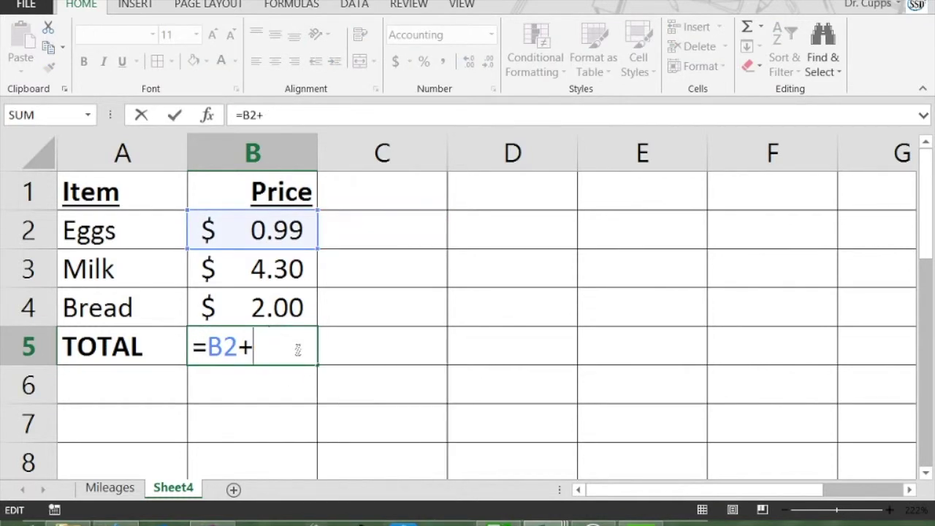
text(b4)
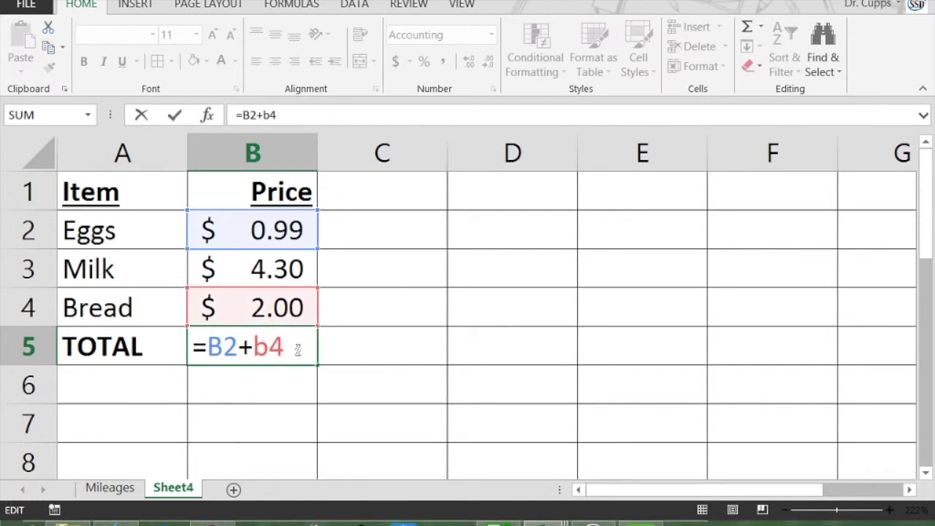
key(Return)
Try the subtraction formula =B2-B3 in the TOTAL cell B5 and erase its cell references
click(295, 349)
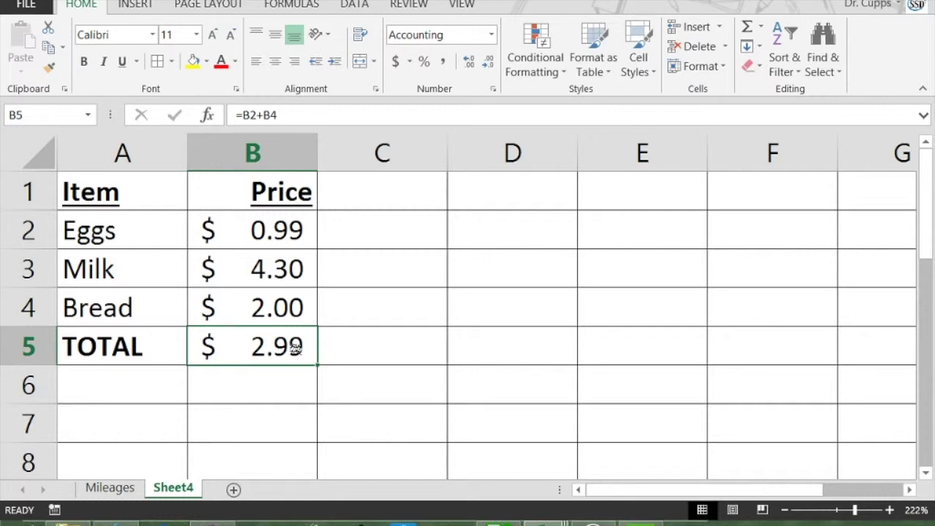
text(=)
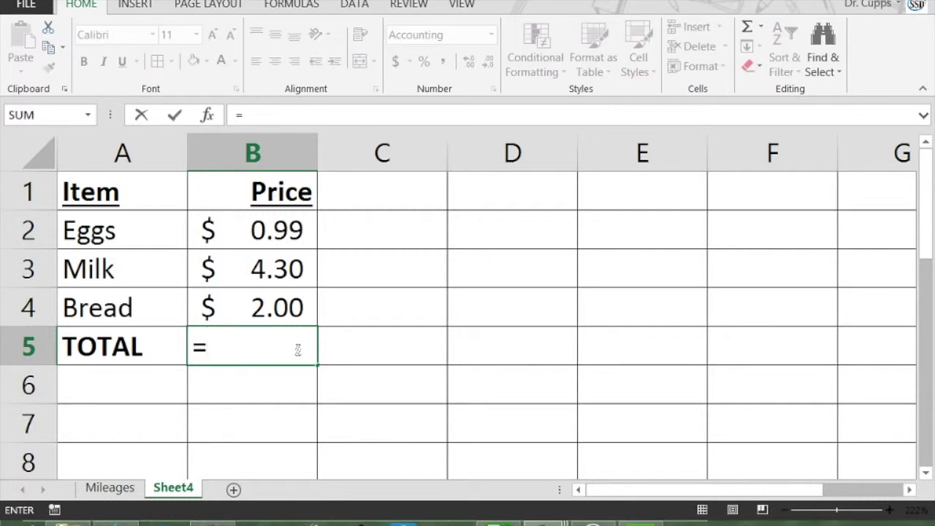
text(b2)
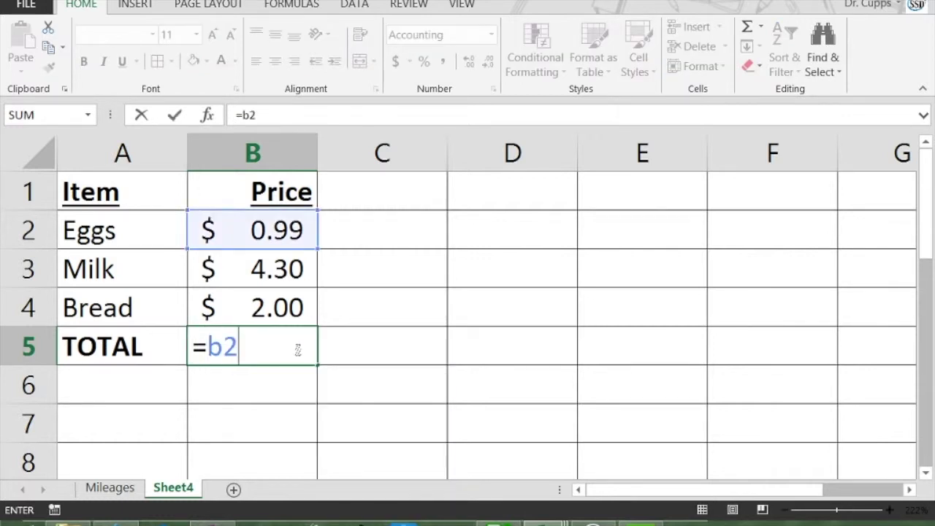
text(-b3)
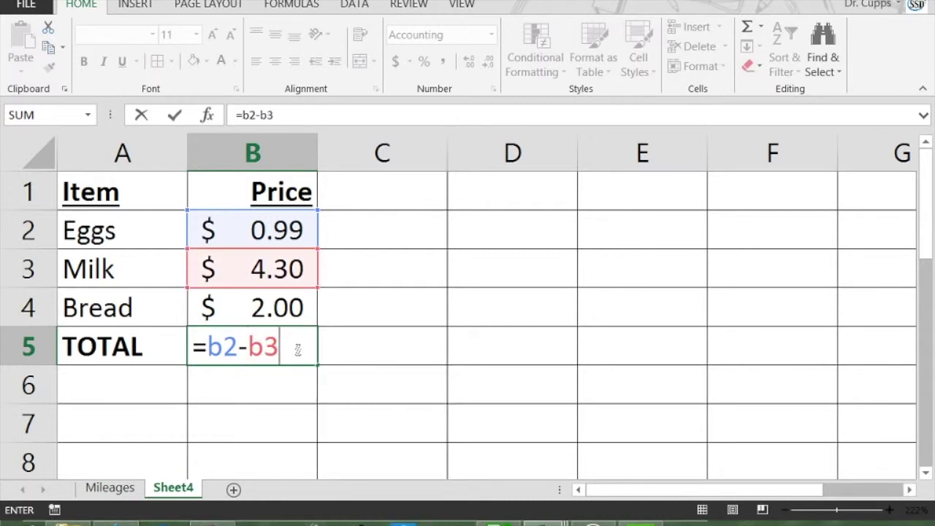
key(BackSpace)
key(BackSpace)
key(BackSpace)
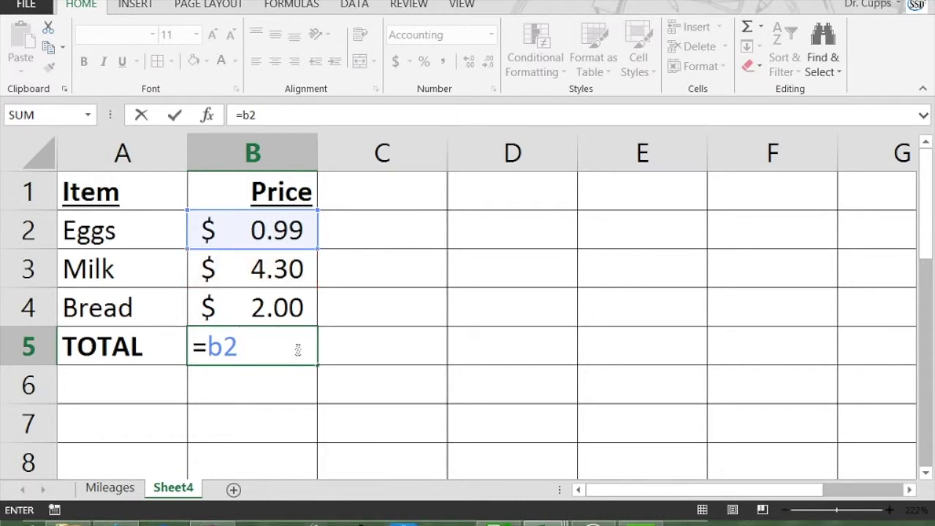
key(BackSpace)
key(BackSpace)
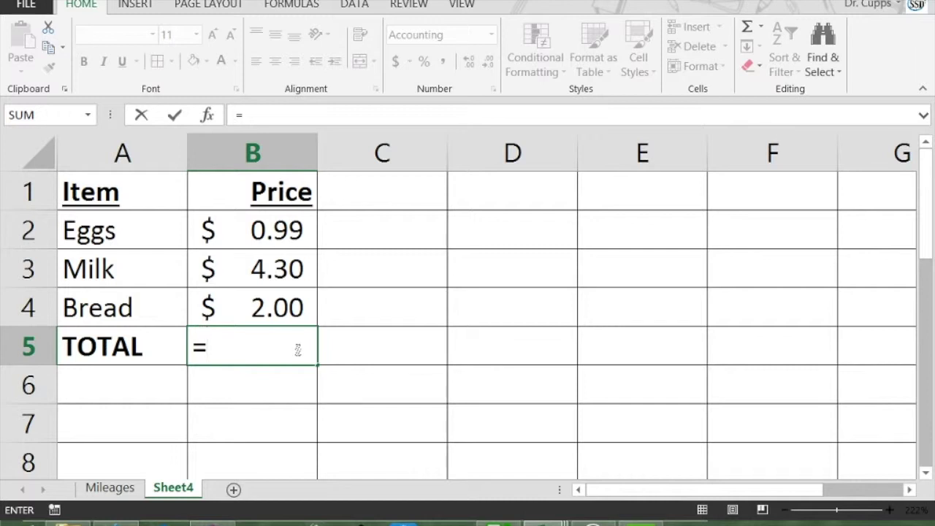
Complete the TOTAL formula in cell B5 as a SUM of the range B2:B4
text(sum)
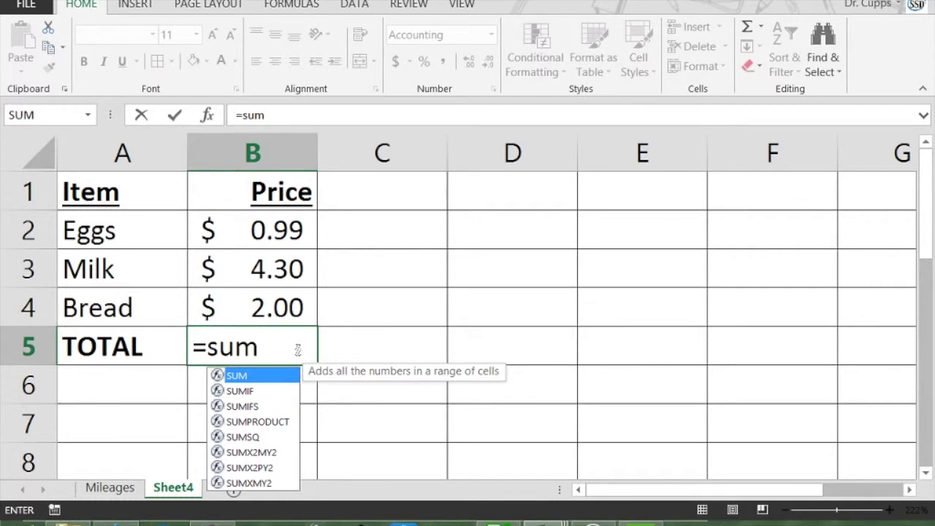
text(()
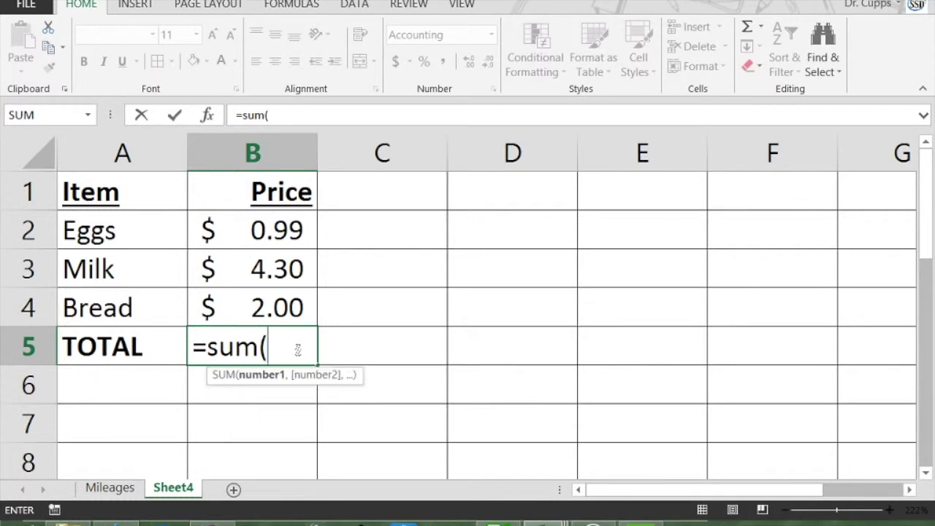
text(b2:b4)
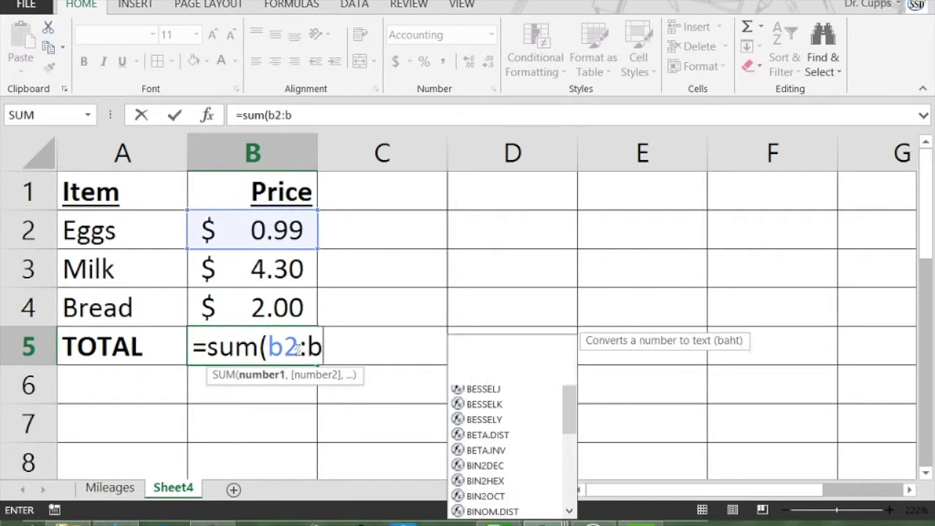
key(Return)
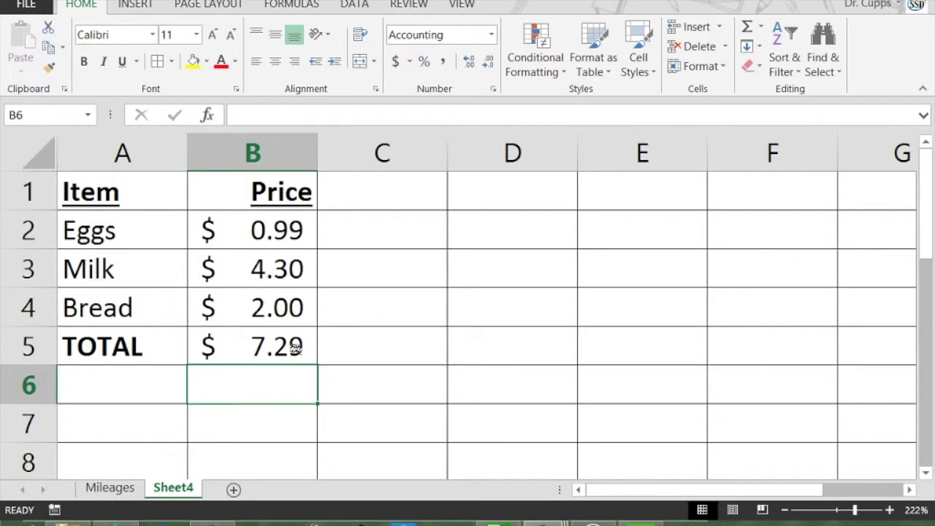
Examine the function arguments of the SUM formula in cell B5 without changing them
click(295, 348)
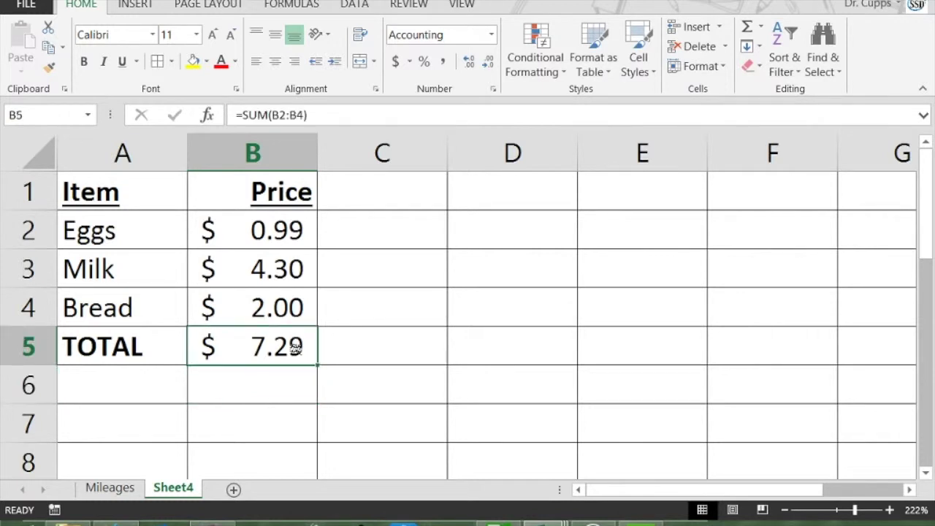
click(211, 119)
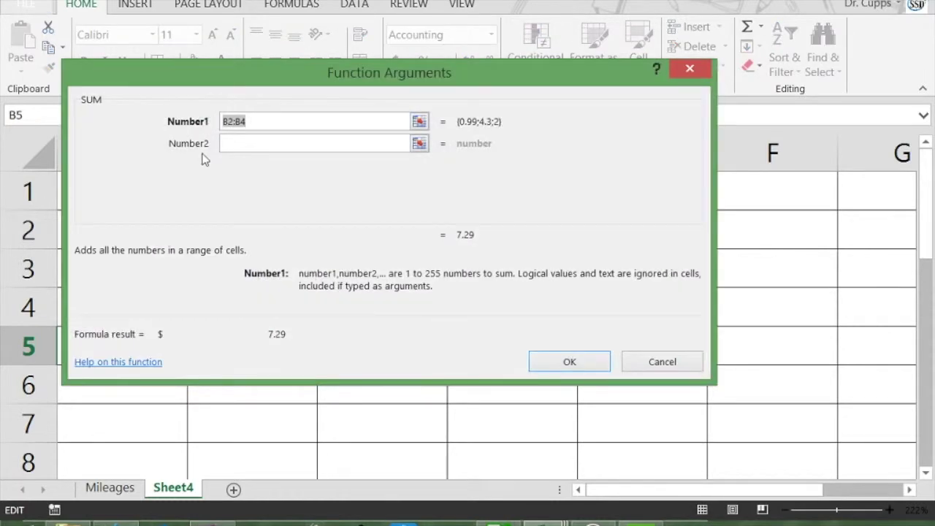
click(350, 144)
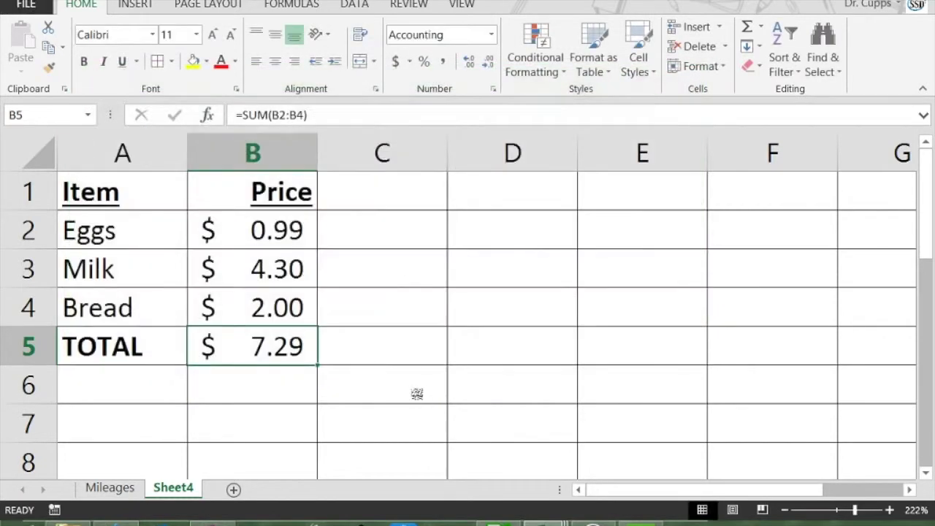
click(677, 364)
Clear the TOTAL cell B5 and use AutoSum to total the prices in B2:B4
key(BackSpace)
key(Return)
click(265, 340)
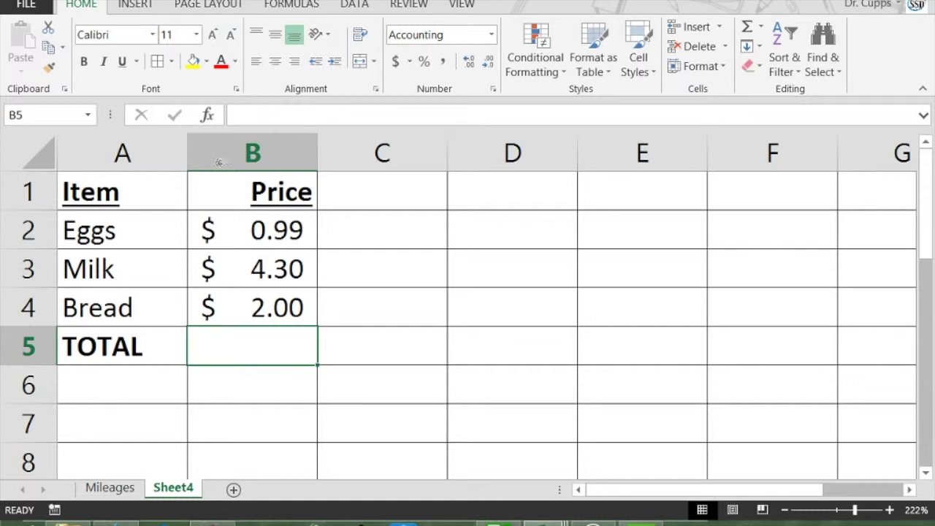
click(294, 6)
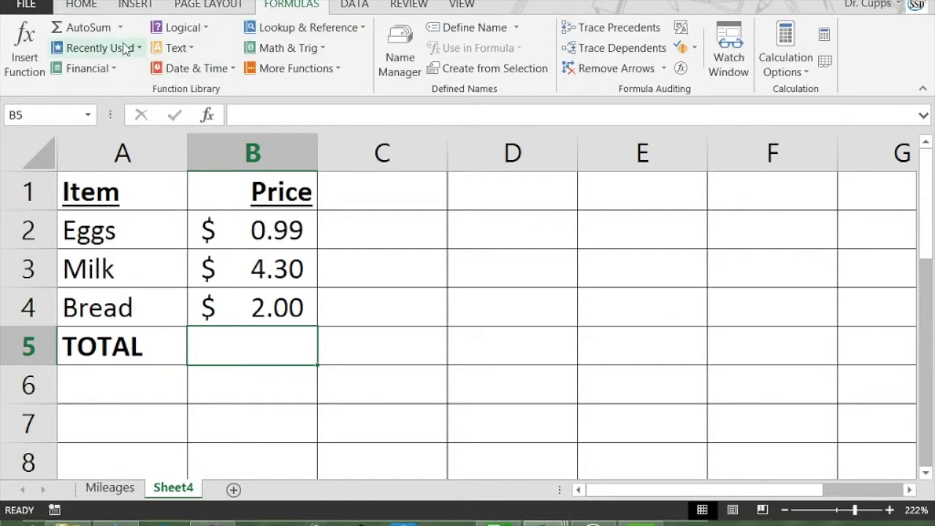
click(86, 7)
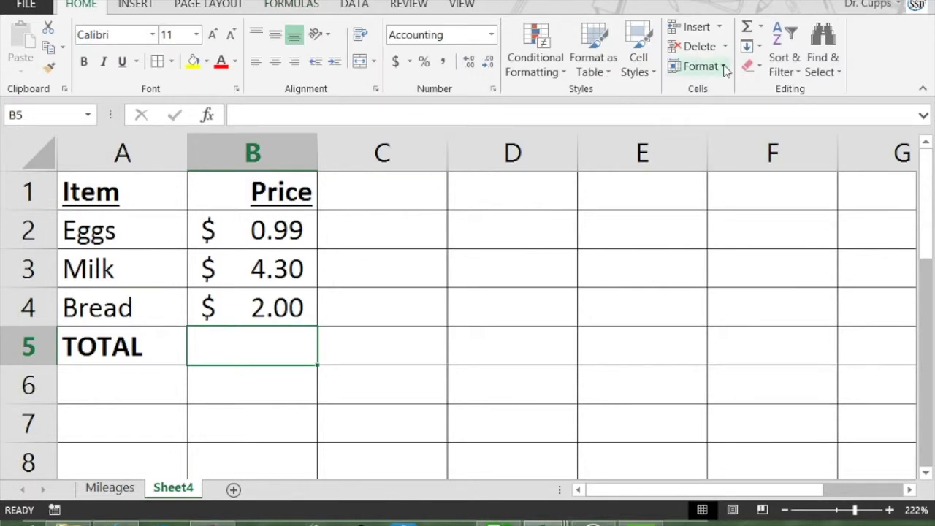
click(749, 31)
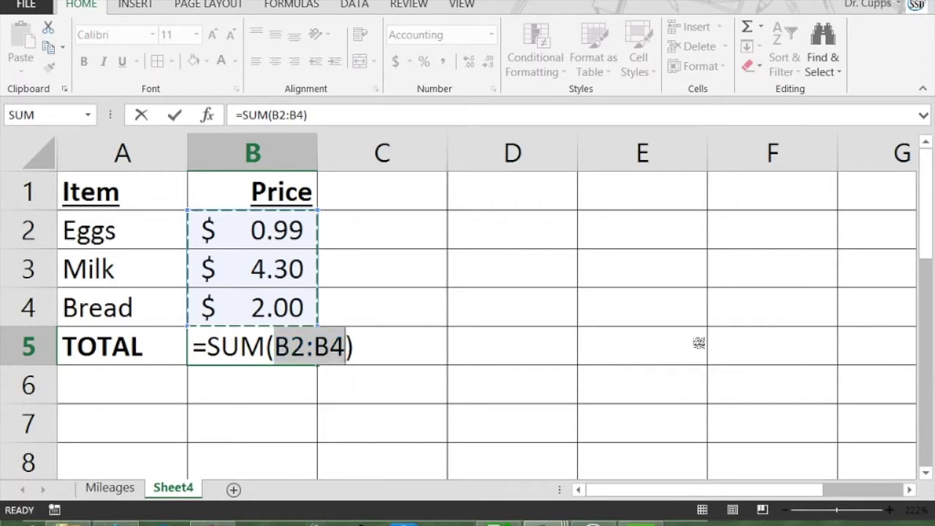
key(Return)
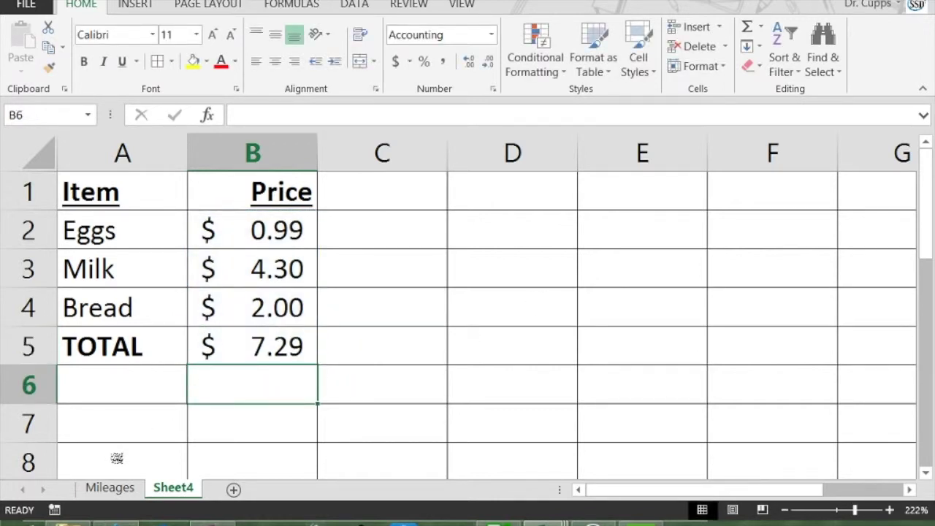
Rename the Sheet4 worksheet as "Groceries"
click(109, 487)
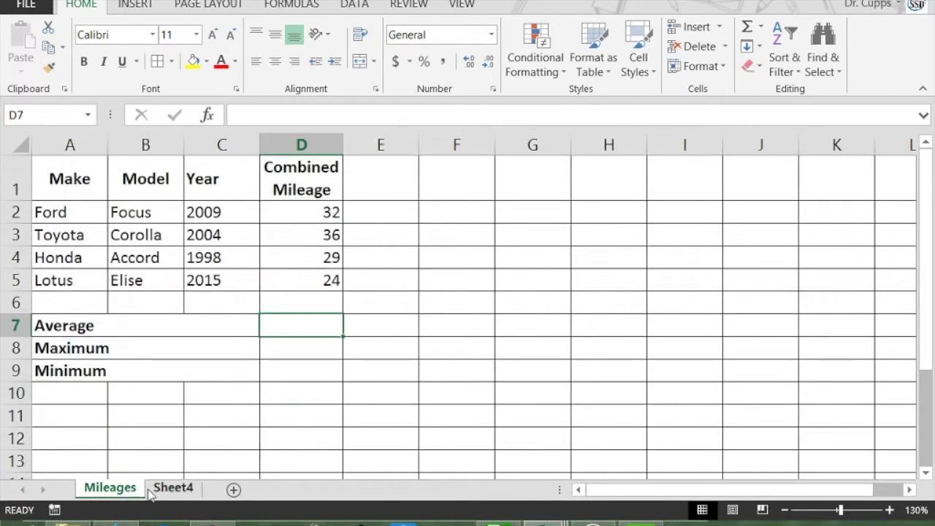
click(162, 488)
drag(166, 494, 230, 451)
text(Groceries)
key(Return)
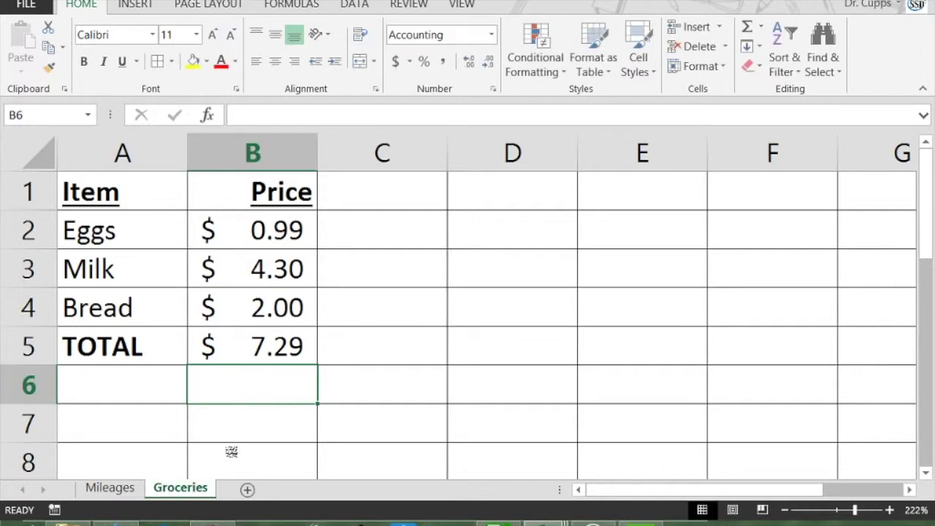
On the Mileages sheet, enter an AVERAGE formula for the combined mileages D2:D5 in cell D7
click(133, 493)
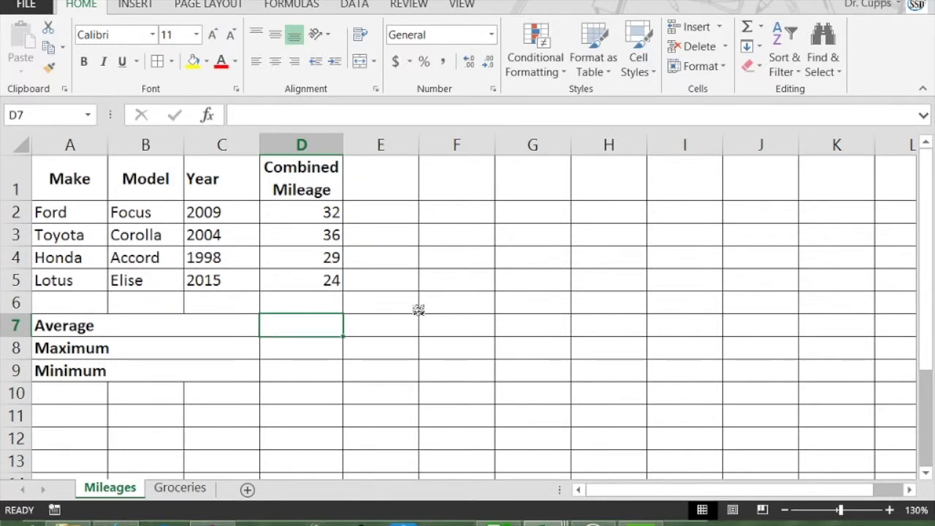
text(=)
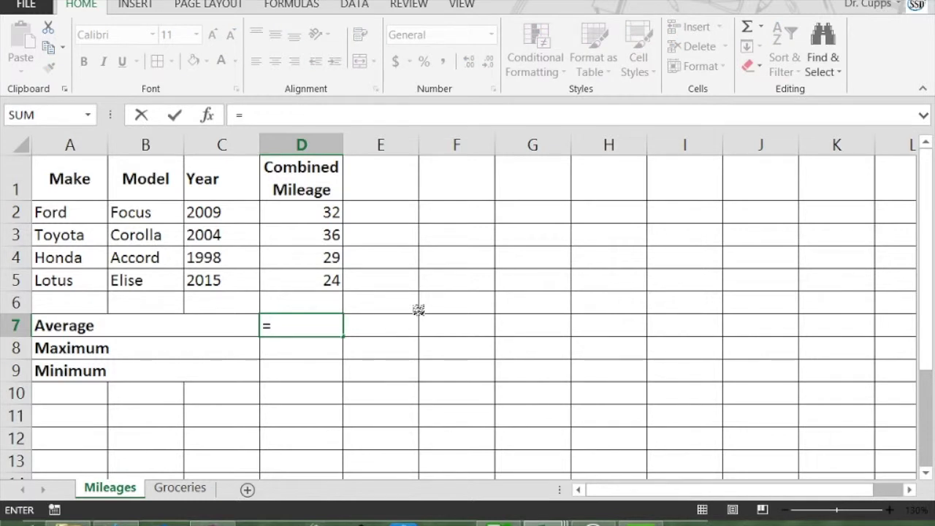
text(average)
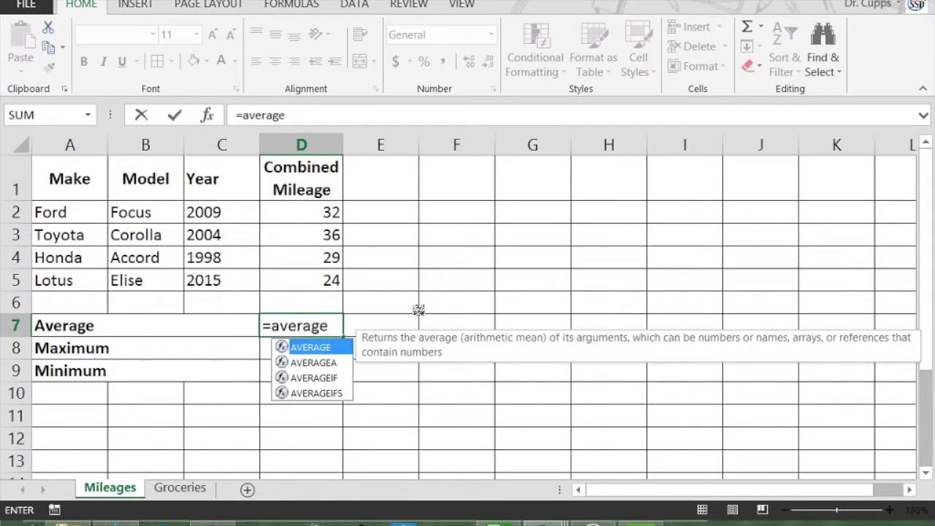
key(BackSpace)
key(BackSpace)
key(BackSpace)
key(BackSpace)
key(BackSpace)
key(BackSpace)
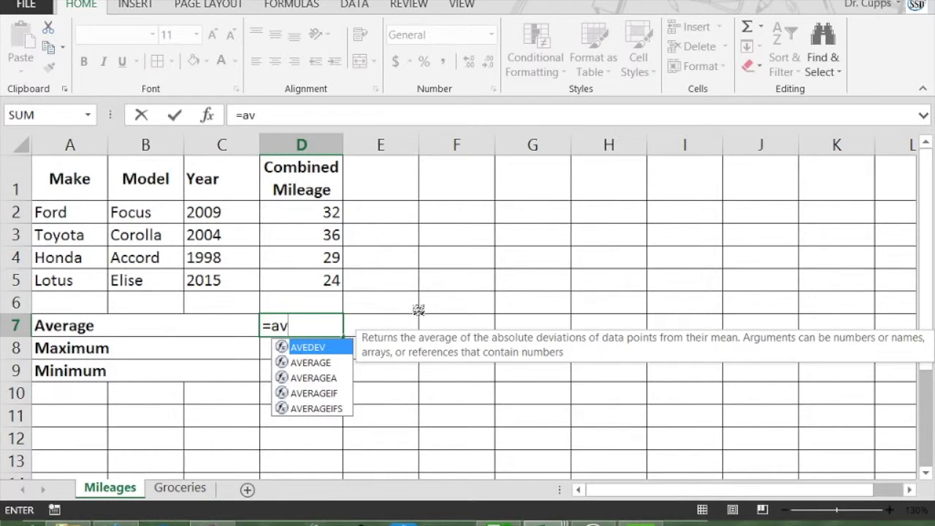
click(314, 361)
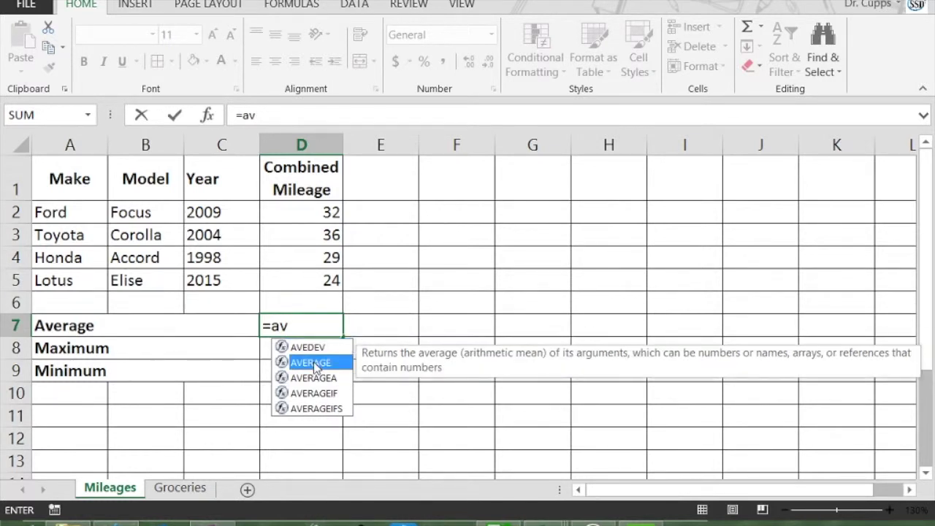
double_click(320, 363)
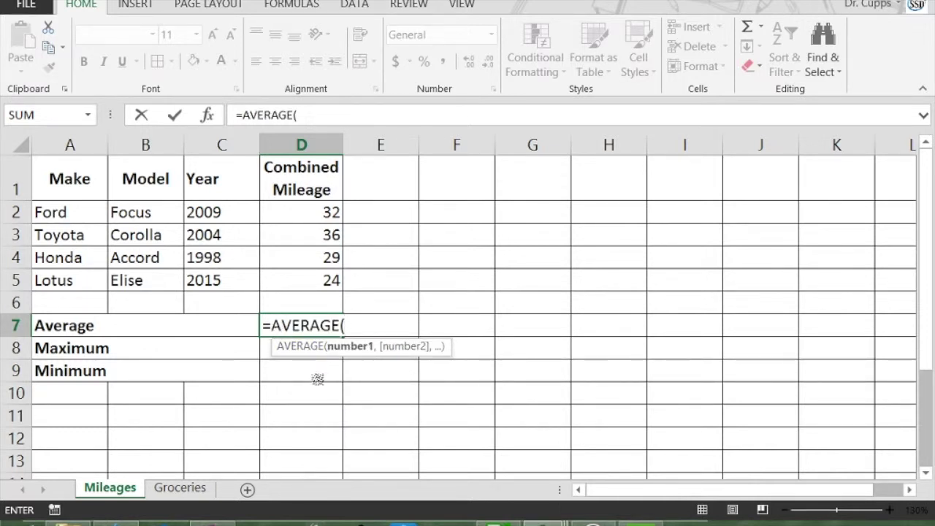
drag(315, 210, 317, 278)
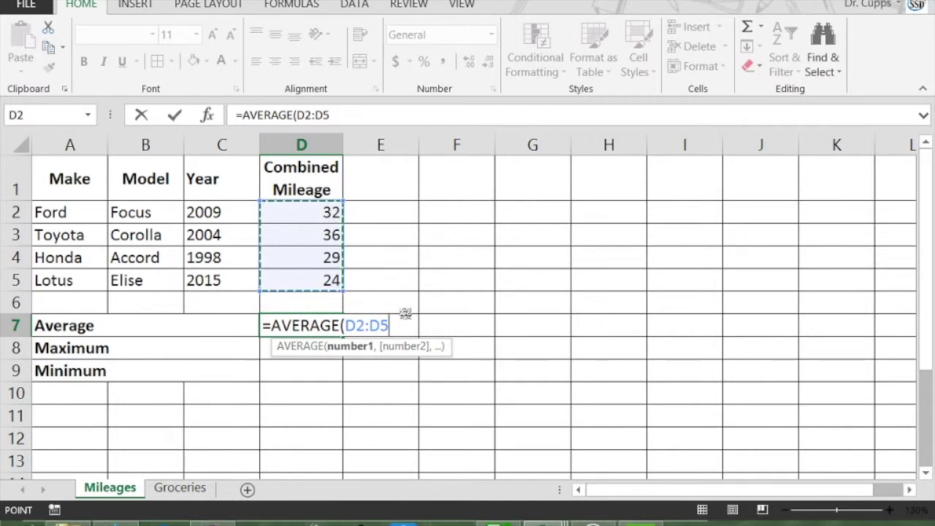
key(Return)
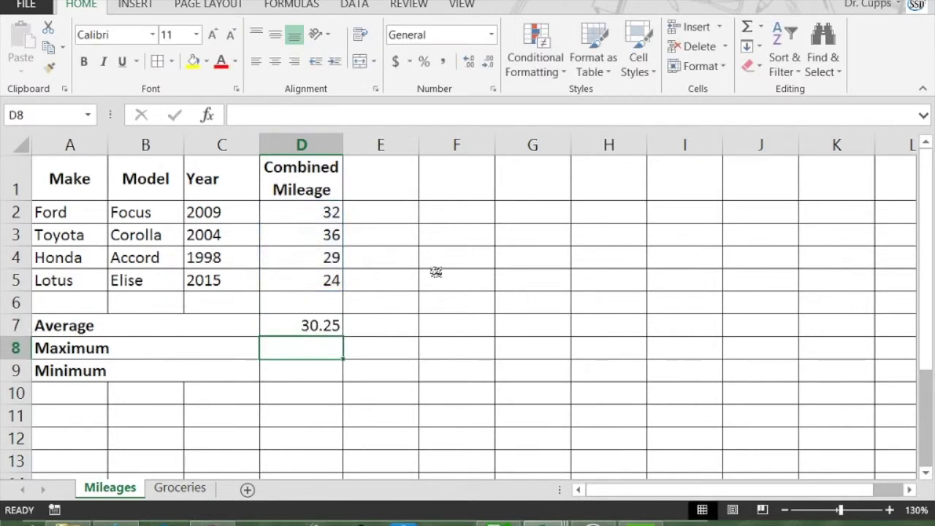
Clear the Average cell D7 and use the AutoSum Average function to average the range D2:D6
key(Up)
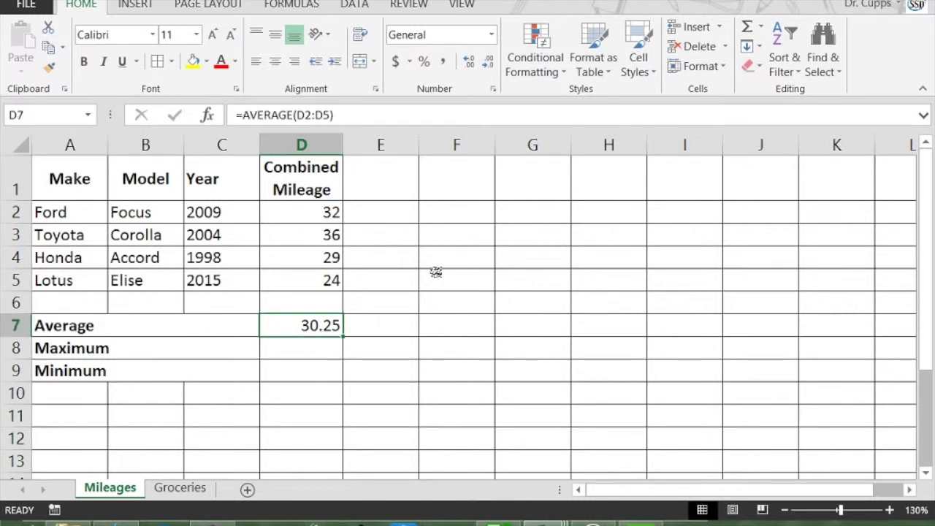
key(Delete)
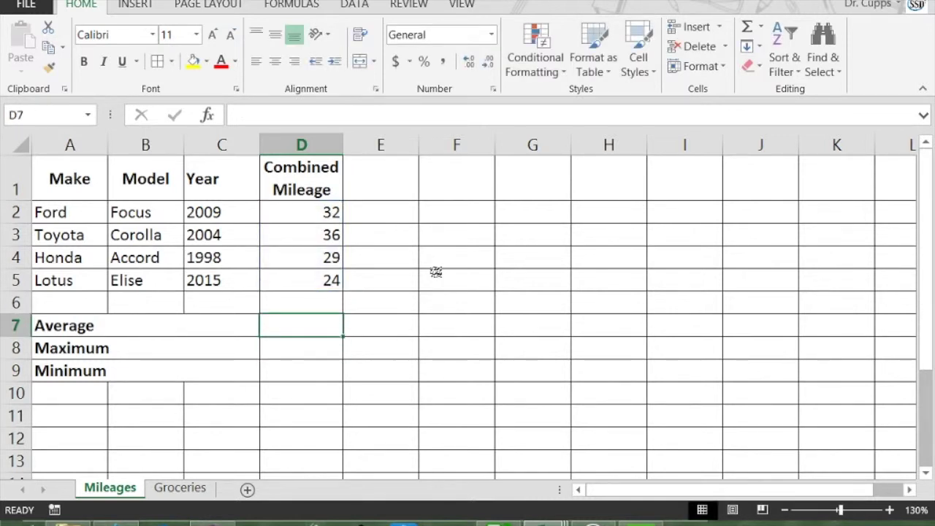
click(761, 27)
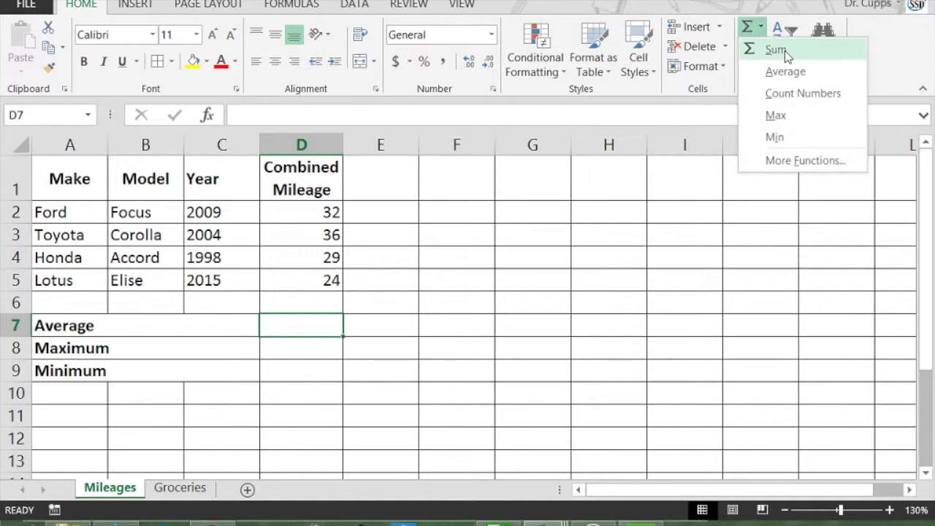
click(760, 33)
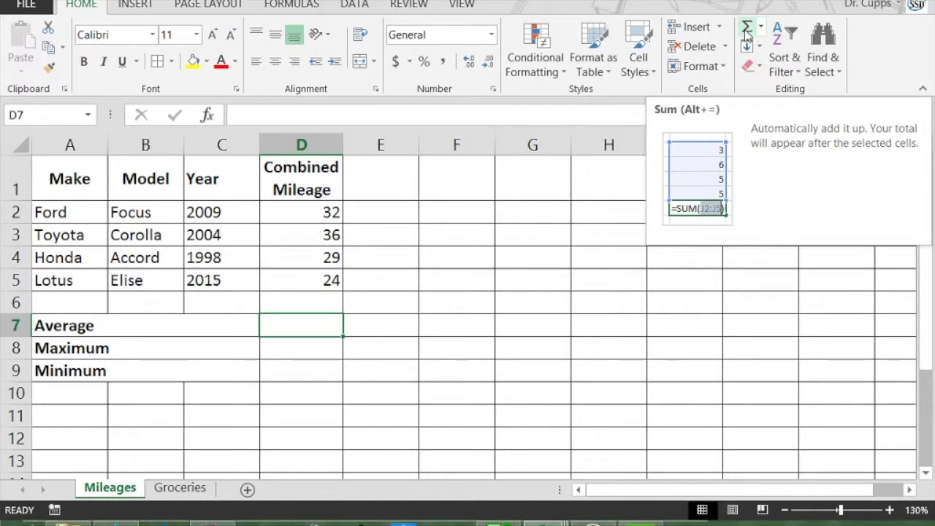
click(760, 27)
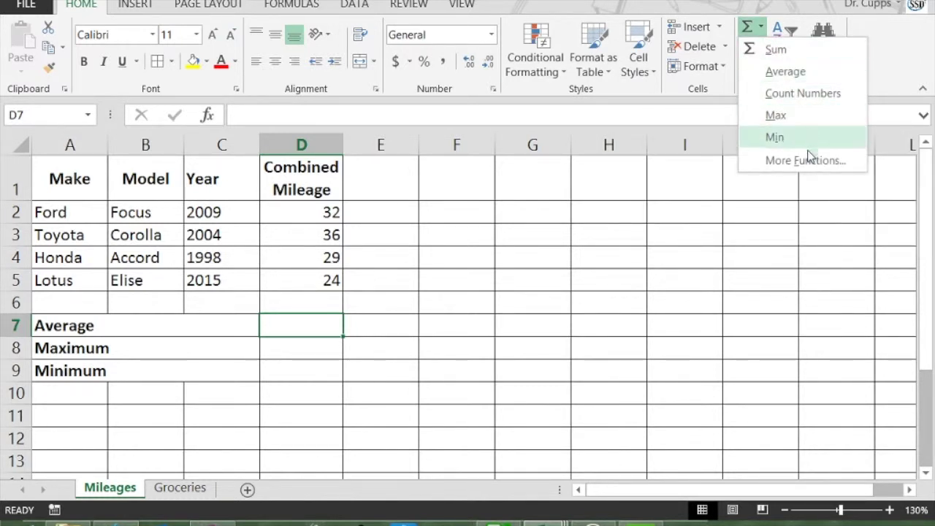
click(786, 72)
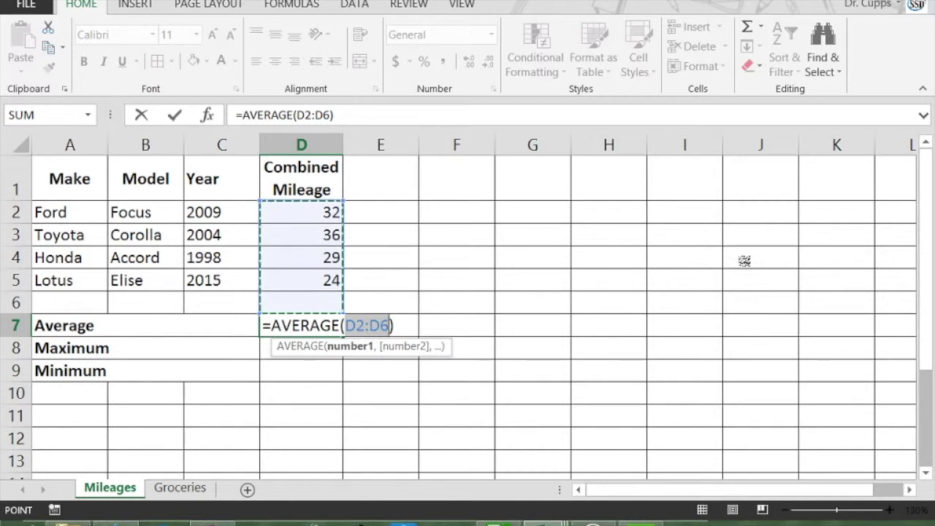
key(Return)
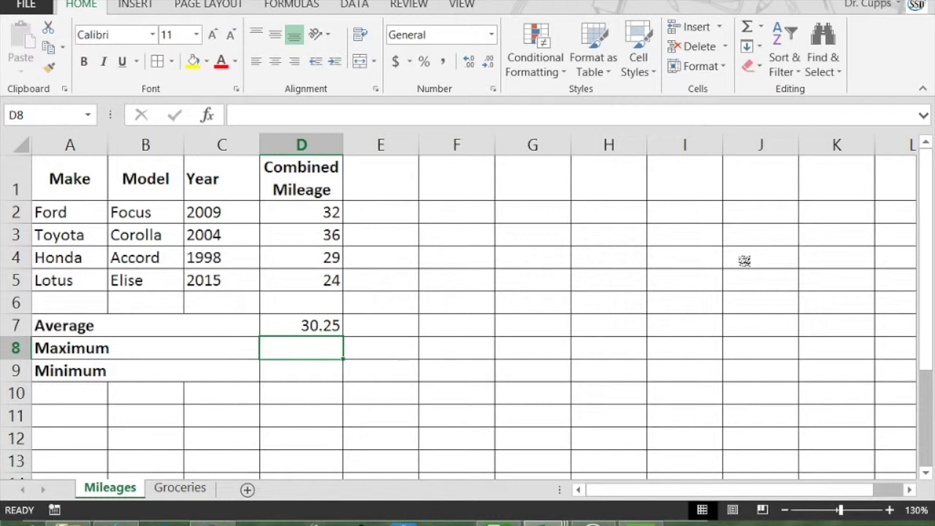
Test a value of 0 in the blank cell D6 within the averaged range, and clear it again
key(Up)
key(Up)
text(0)
key(Return)
key(Up)
key(Delete)
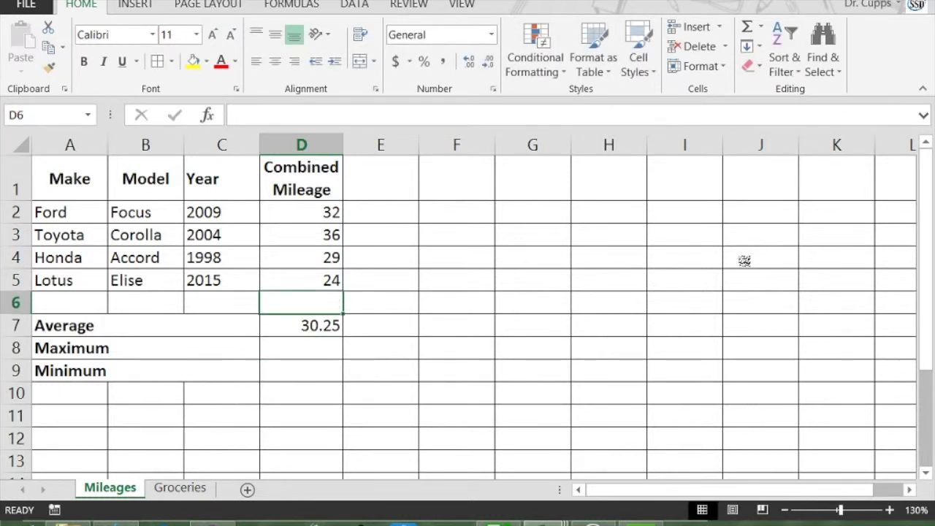
key(Down)
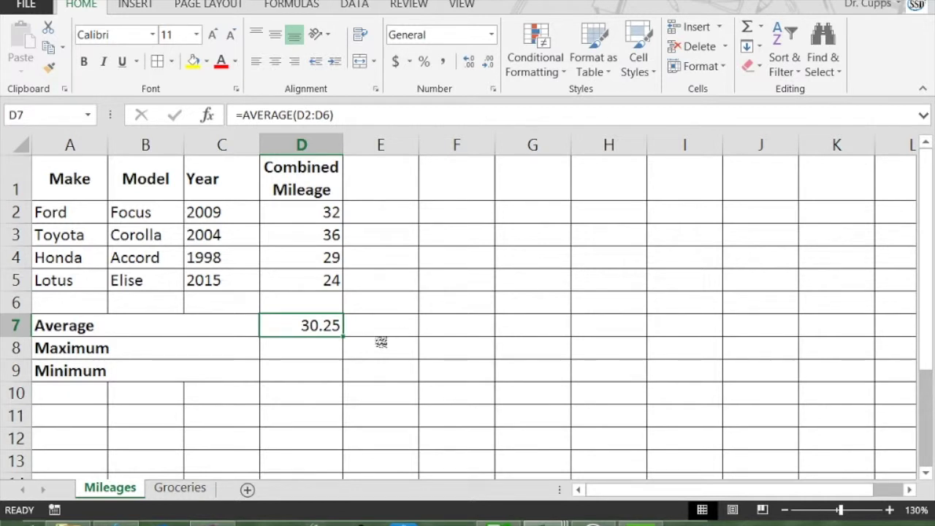
Insert the AutoSum Max function in the Maximum cell D8 and set its range to D2:D5
click(309, 352)
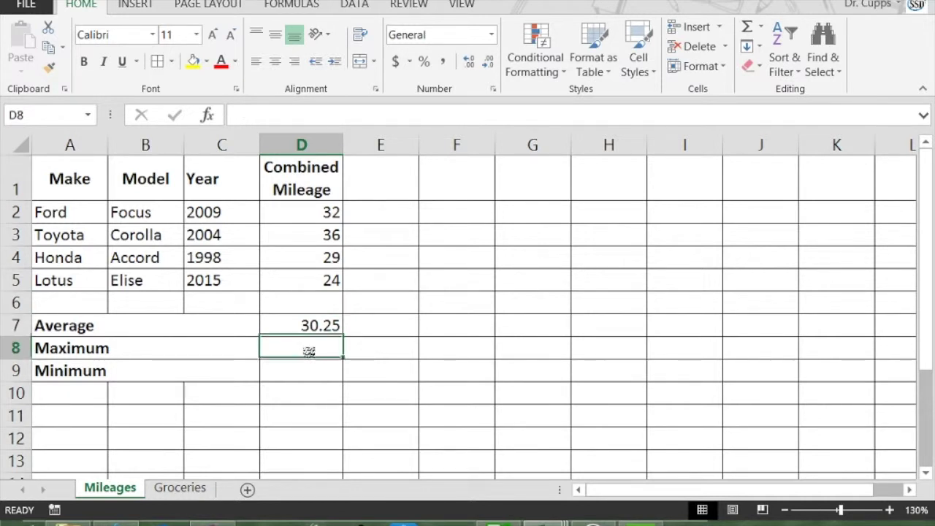
click(760, 27)
click(789, 119)
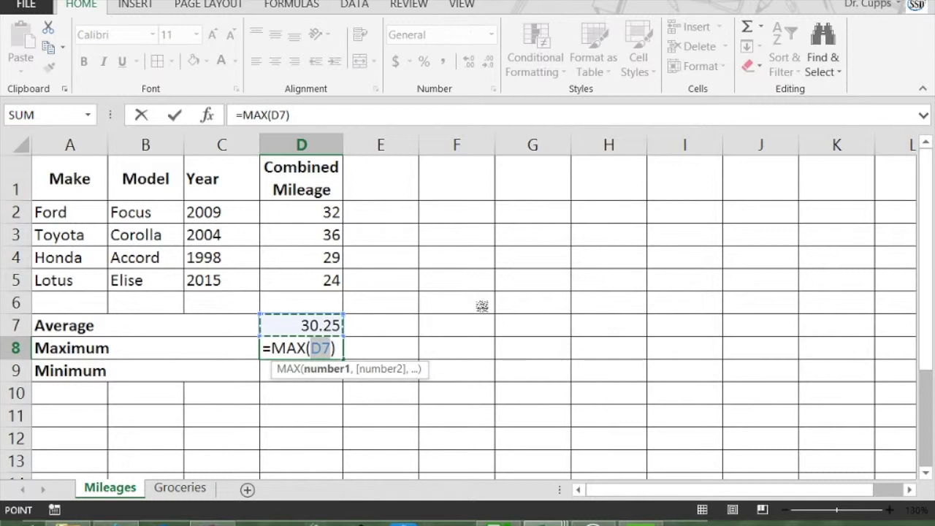
key(BackSpace)
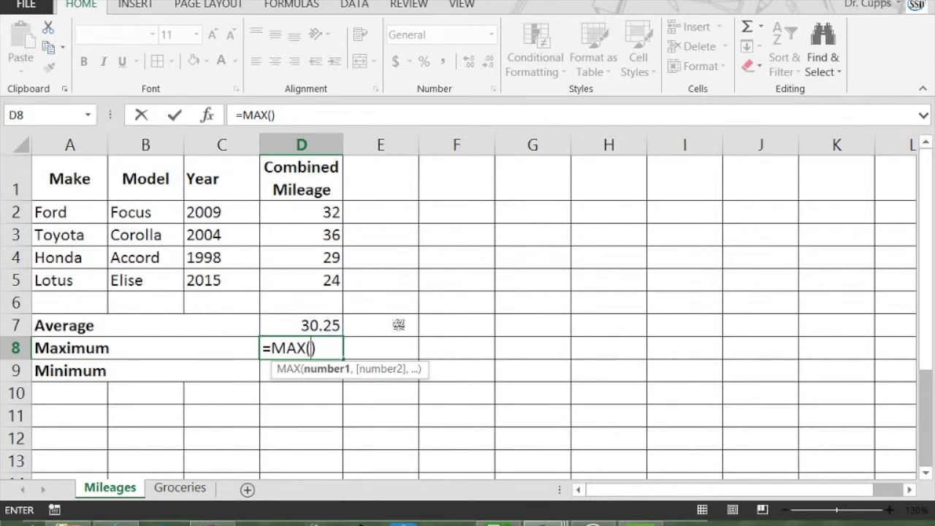
drag(320, 213, 320, 275)
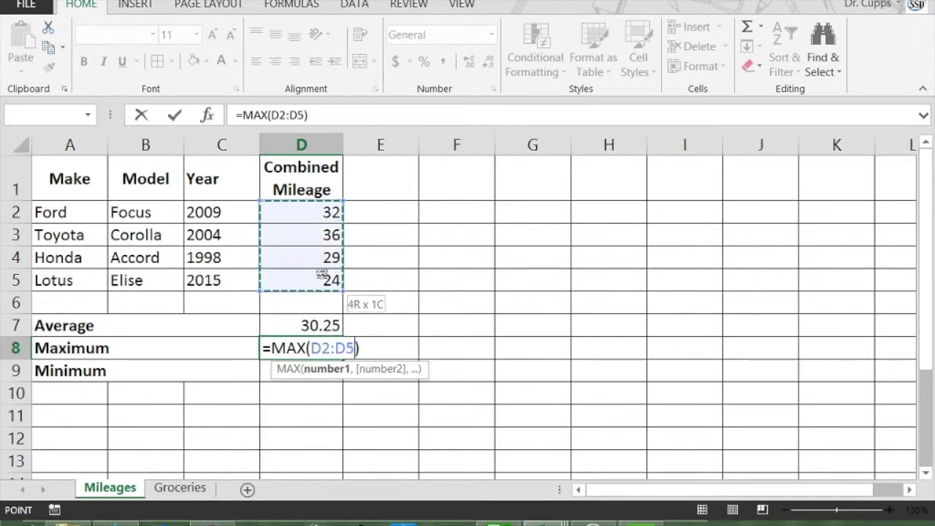
key(Return)
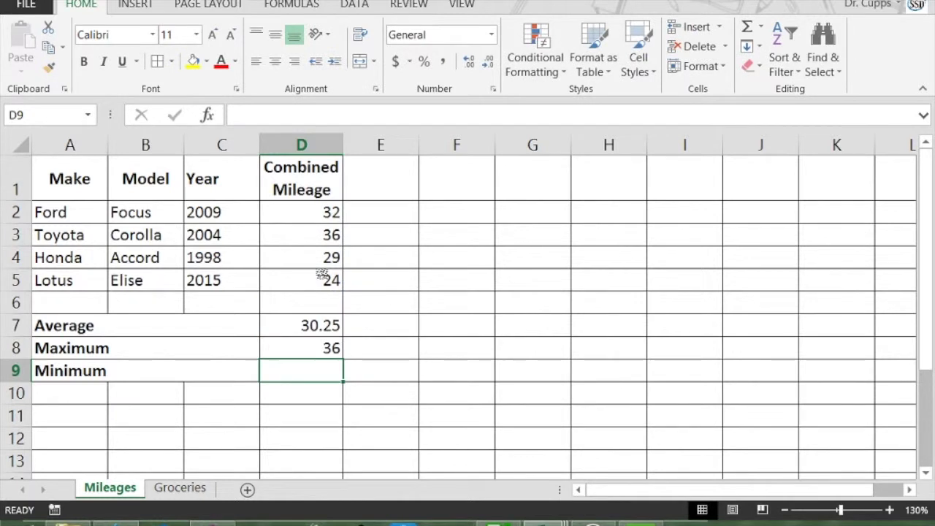
Enter a MIN formula for the range D2:D5 in the Minimum cell D9
text(=)
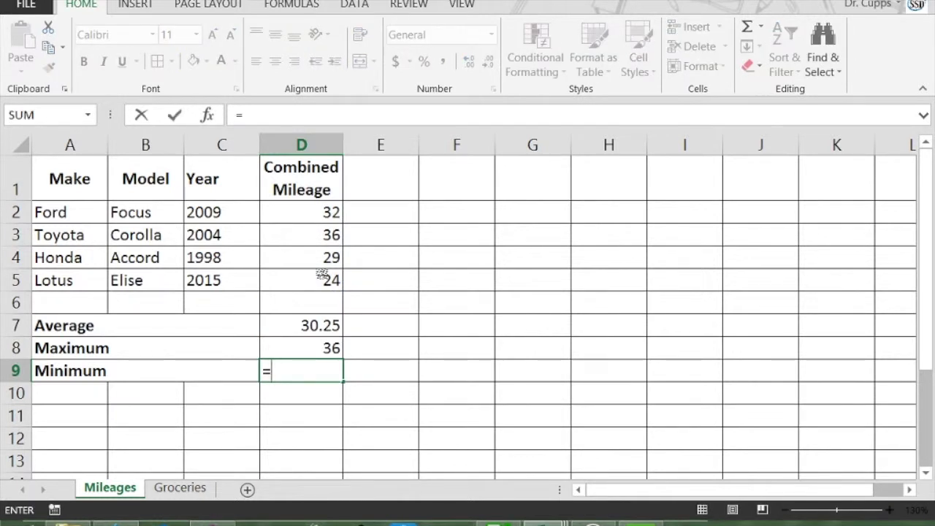
text(min)
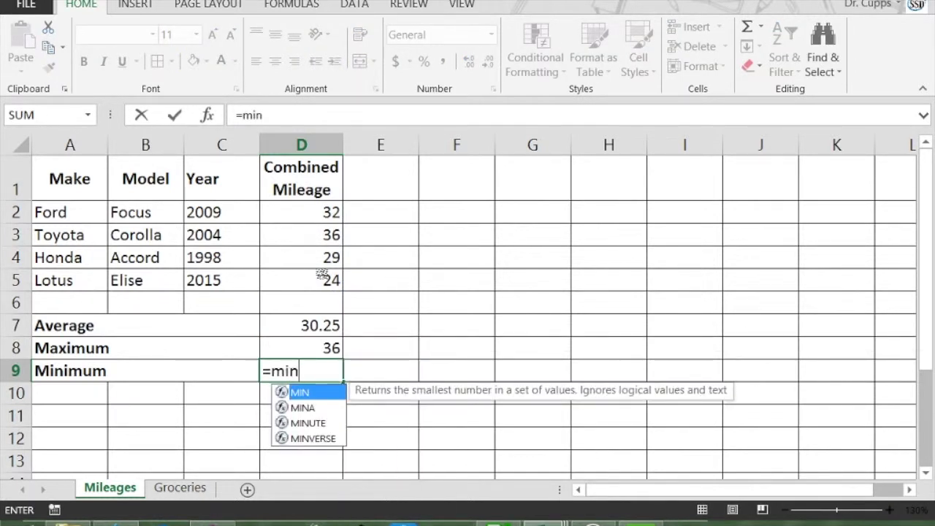
text((d2:d4)
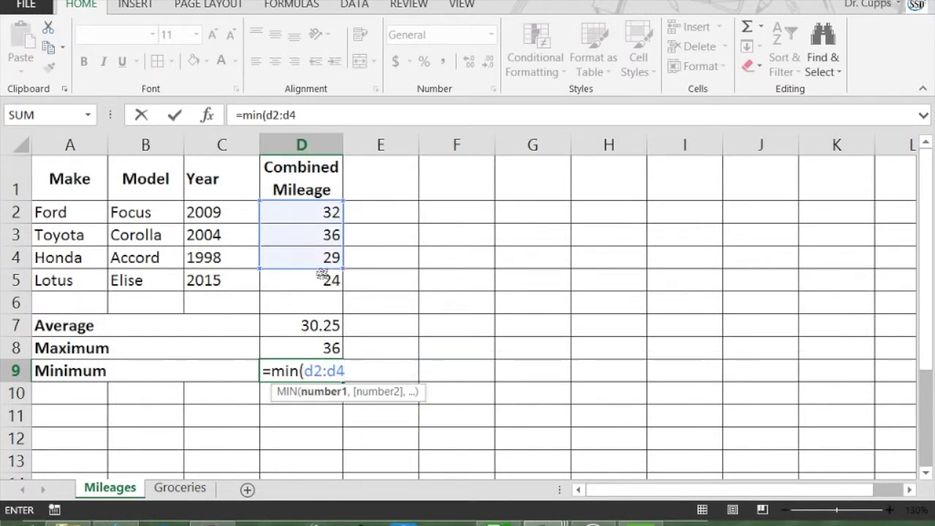
key(BackSpace)
text(5)
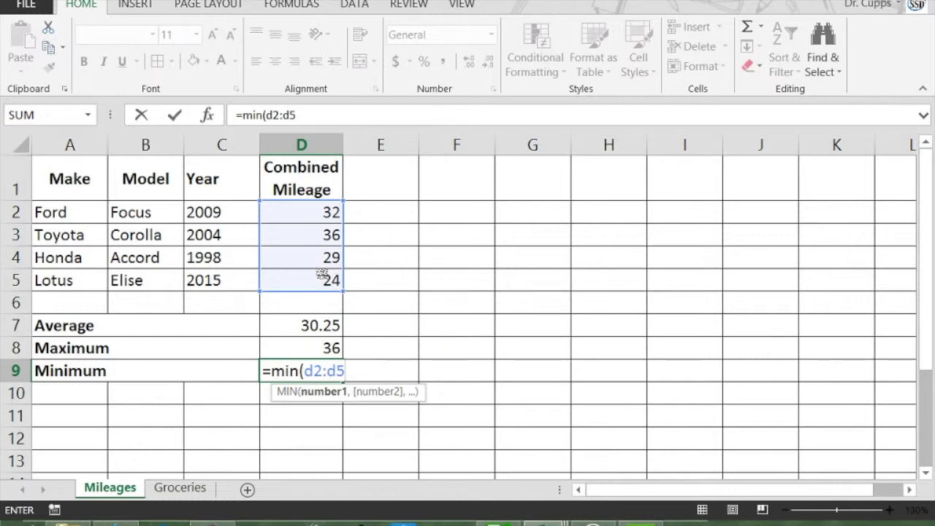
key(Return)
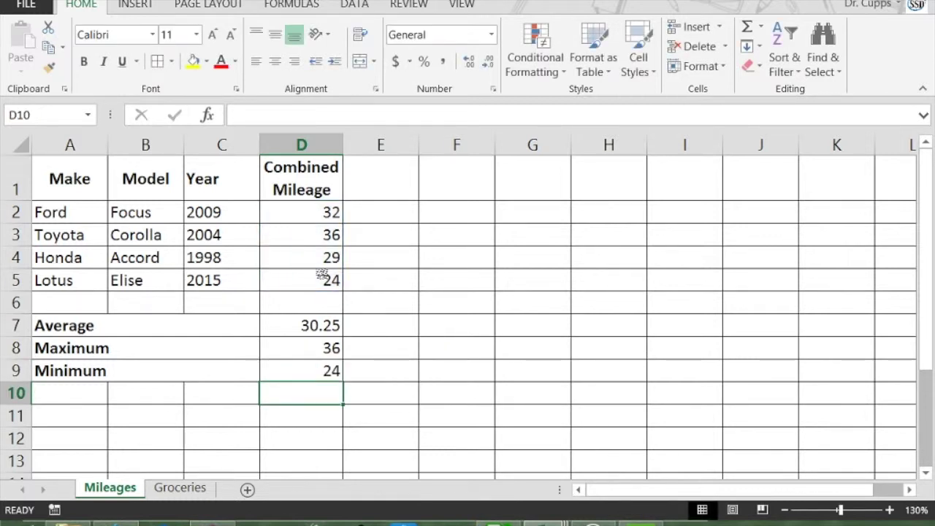